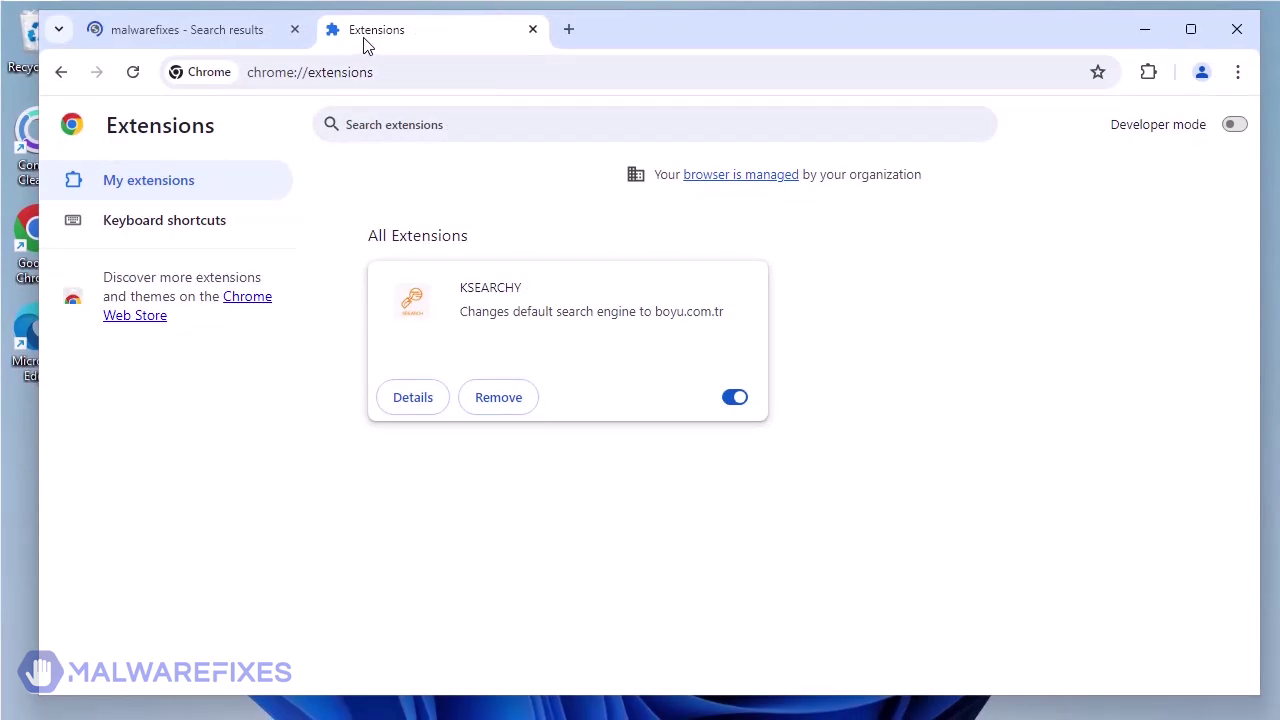
Show the boyu.com.tr search redirect, then the installed KSEARCHY extension in Chrome
click(230, 37)
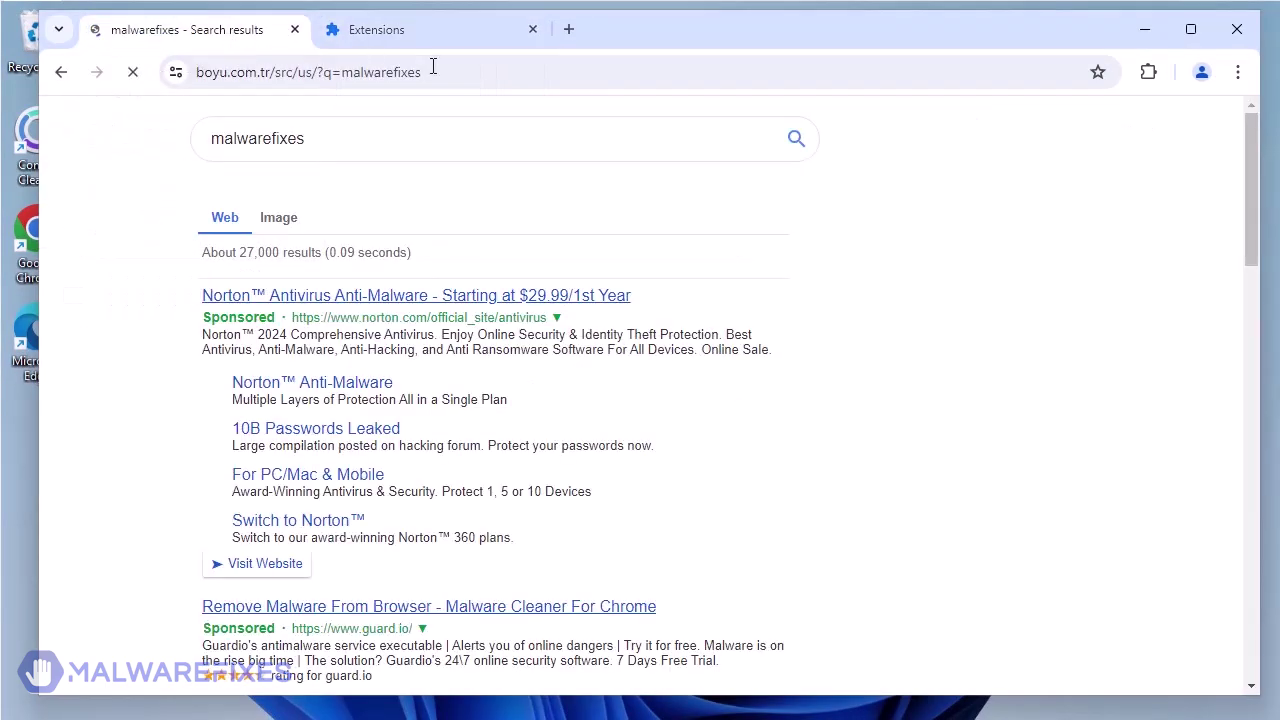
click(418, 37)
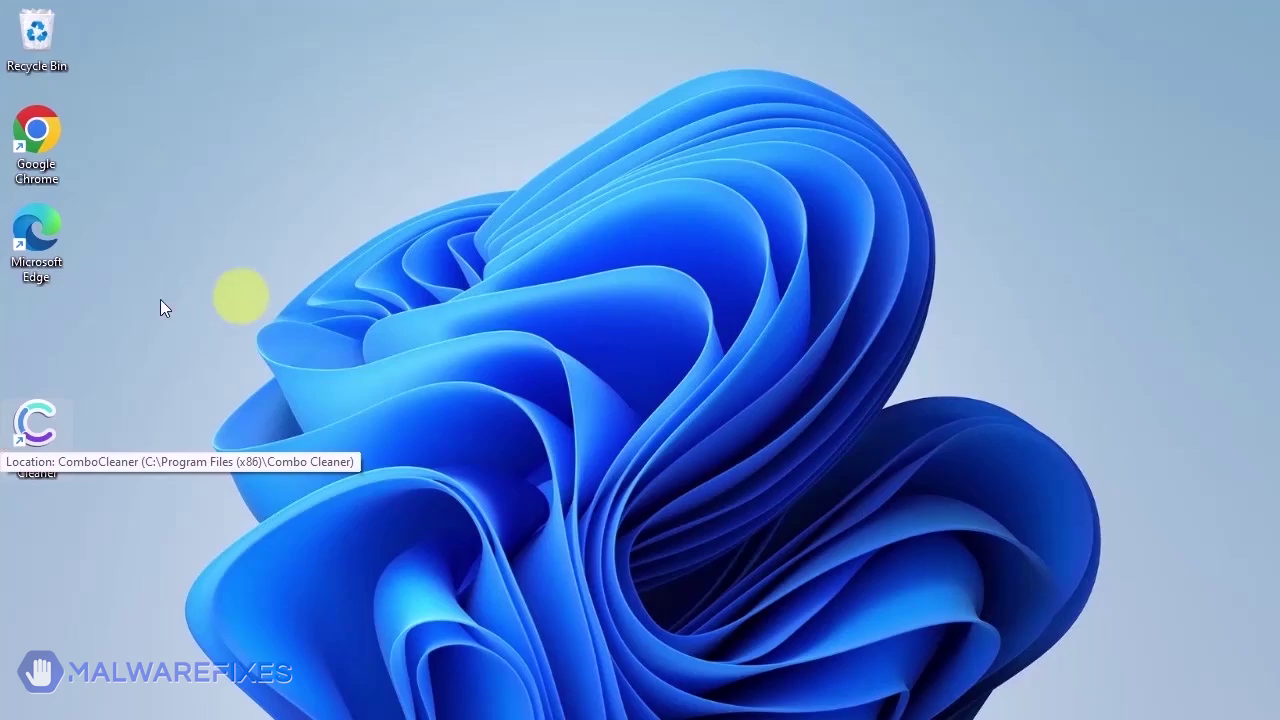
Launch Combo Cleaner, run a scan, and remove all seven detected threats
double_click(40, 432)
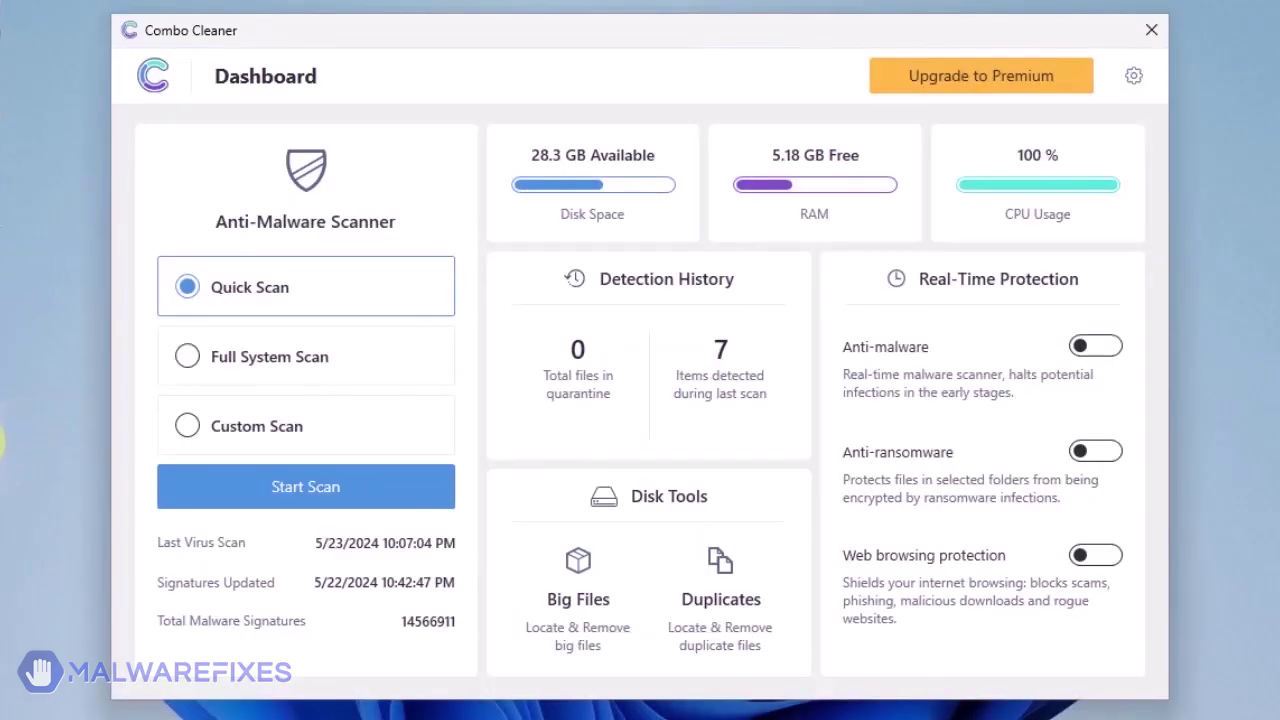
click(305, 505)
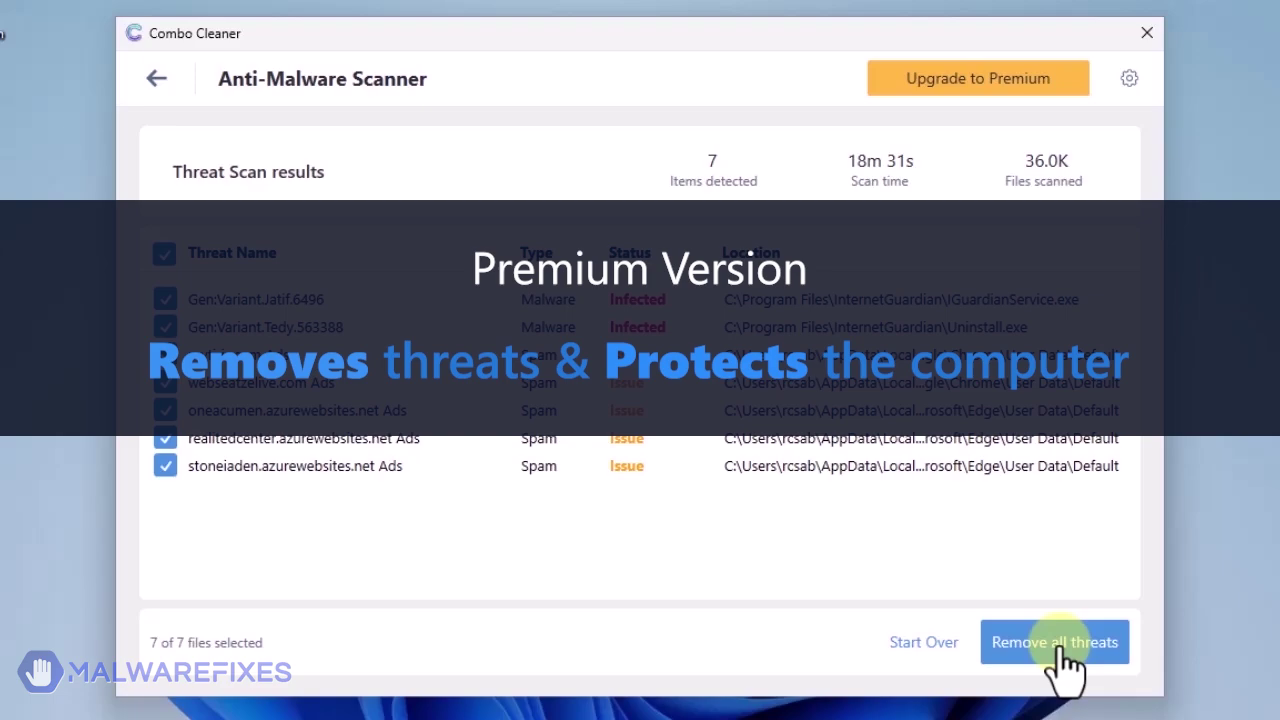
click(1060, 648)
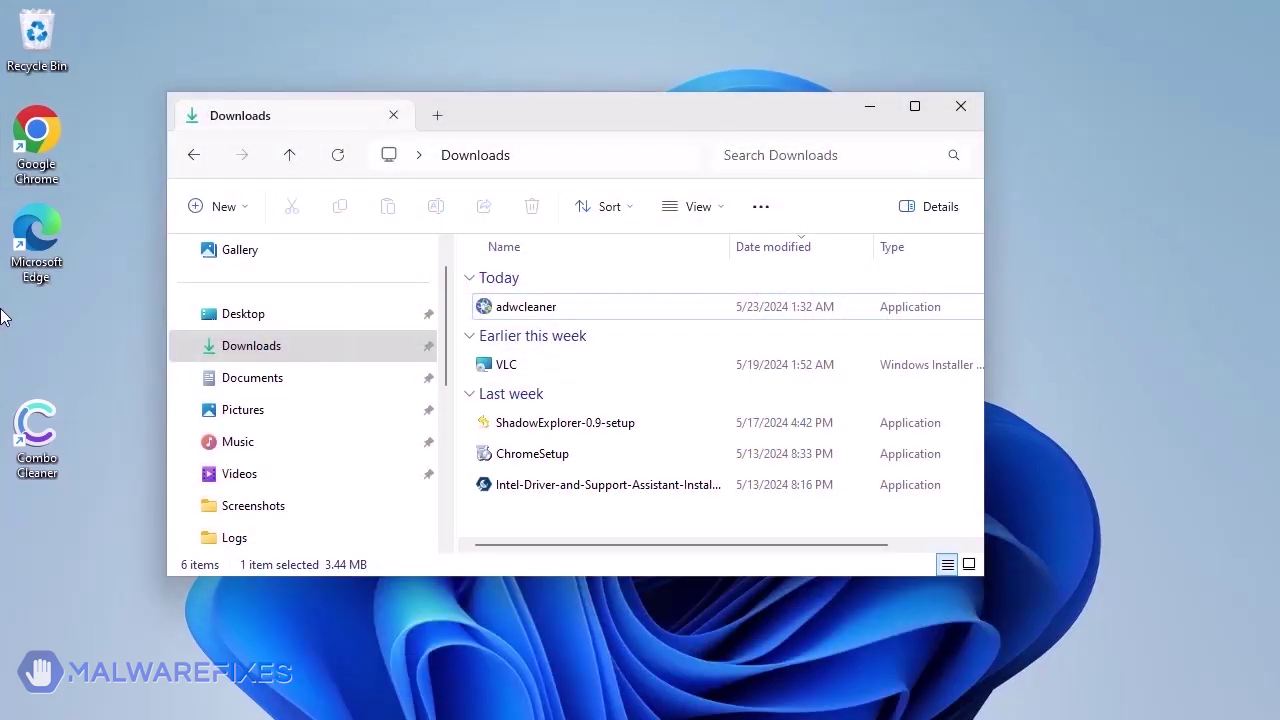
Run adwcleaner from Downloads and approve its User Account Control prompt
click(490, 313)
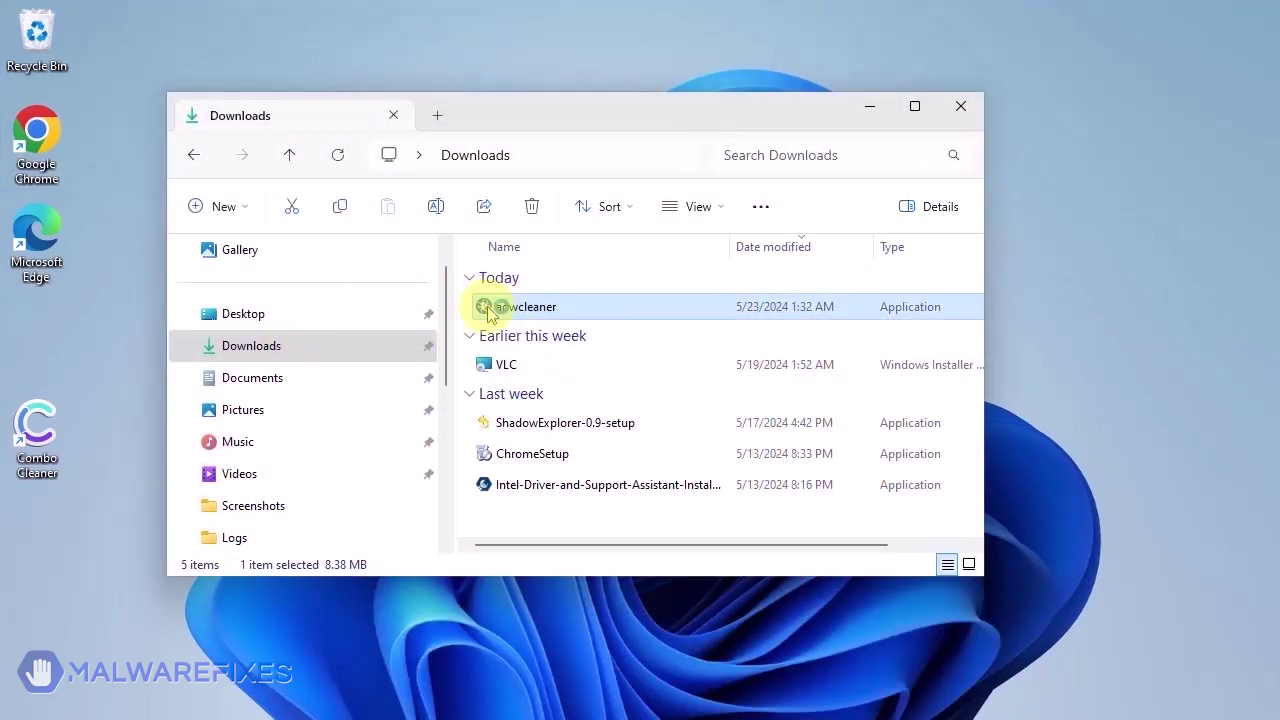
double_click(490, 313)
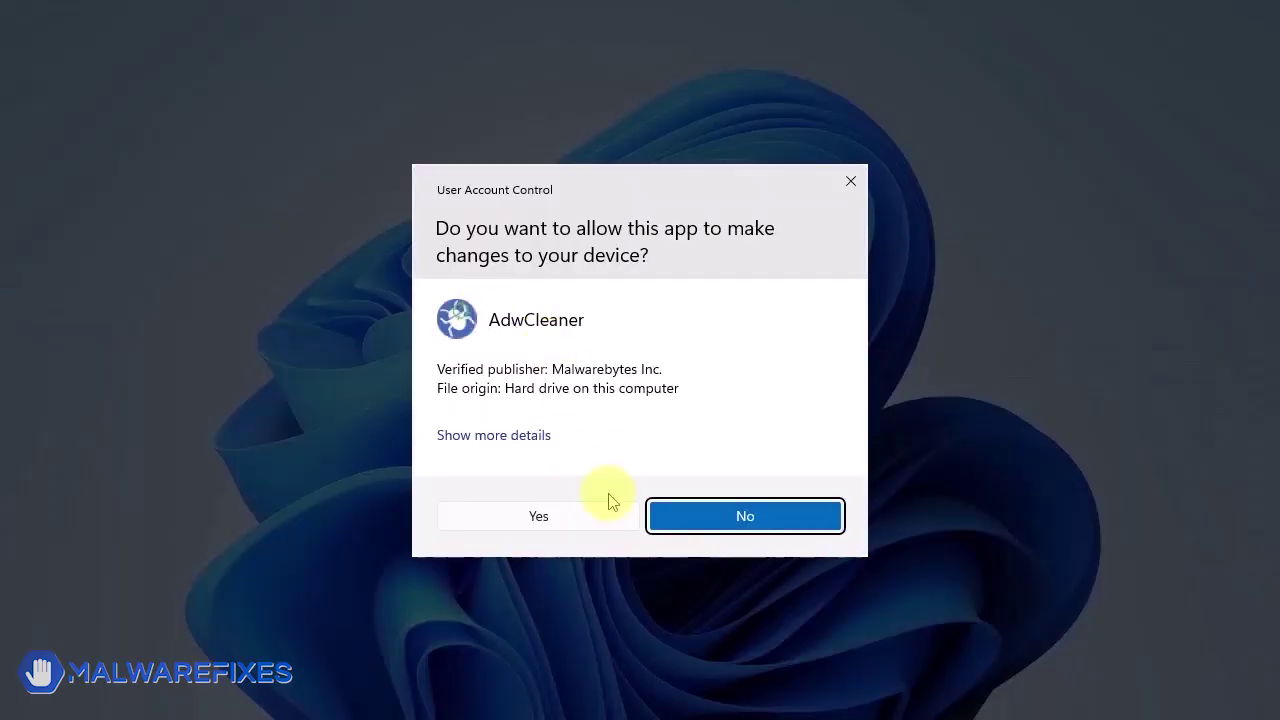
click(577, 522)
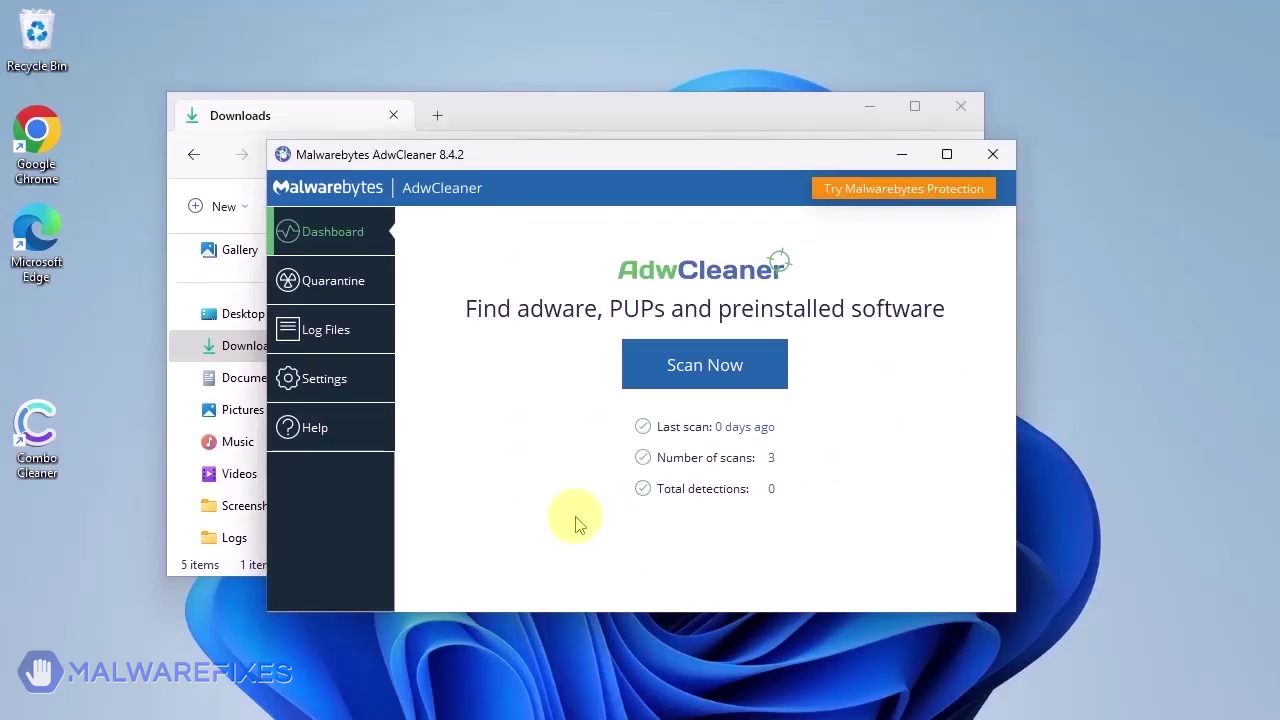
Turn on Reset Chrome policies and Reset IE policies in AdwCleaner's settings
click(960, 105)
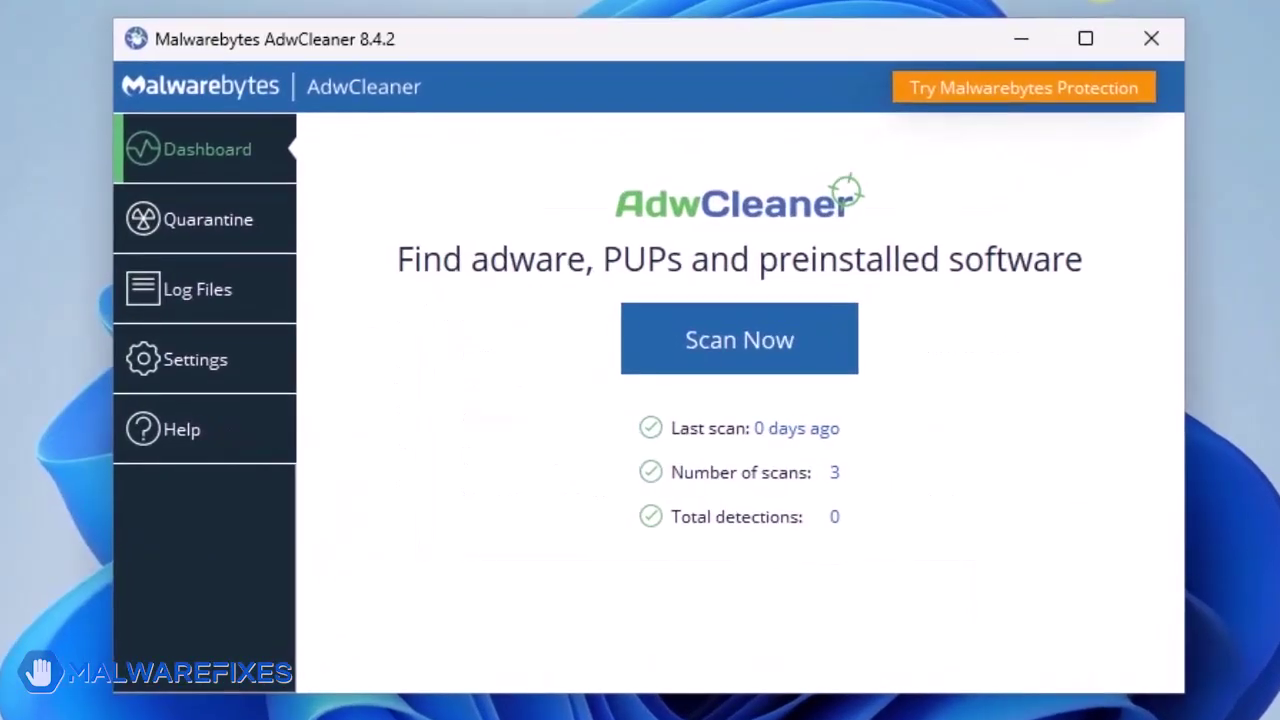
click(178, 366)
scroll(630, 390, down, 1)
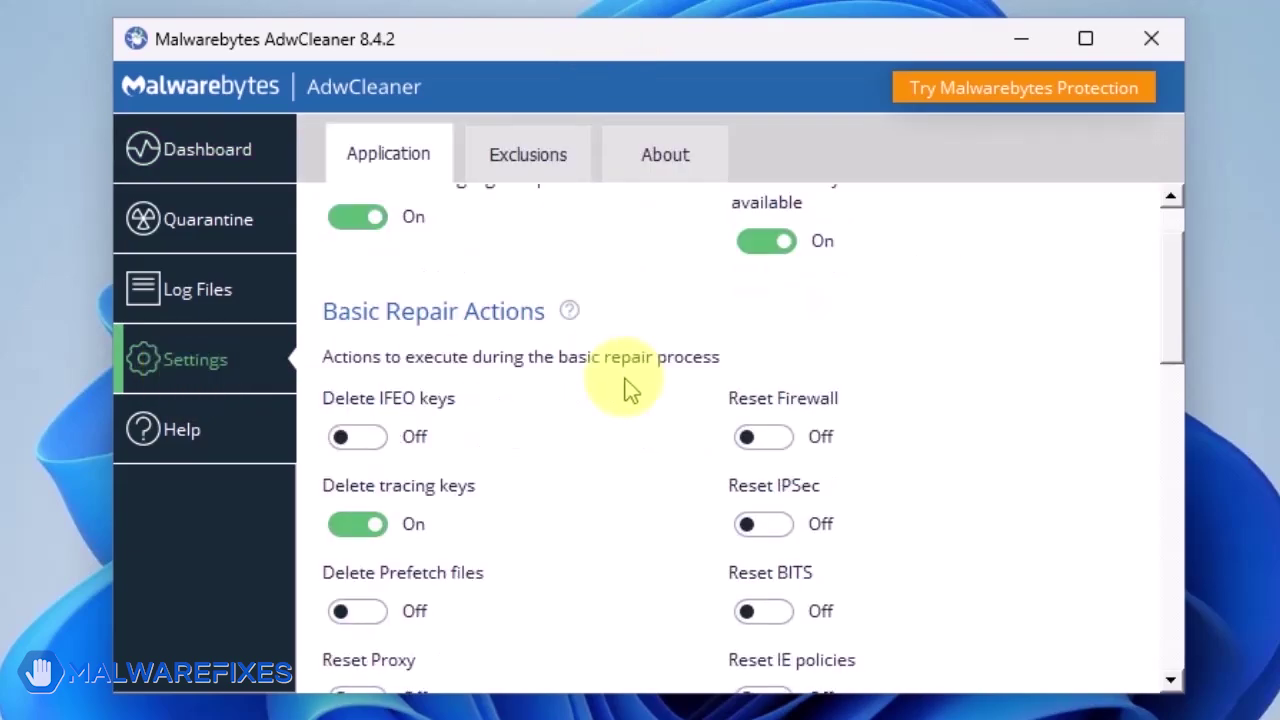
scroll(630, 390, down, 2)
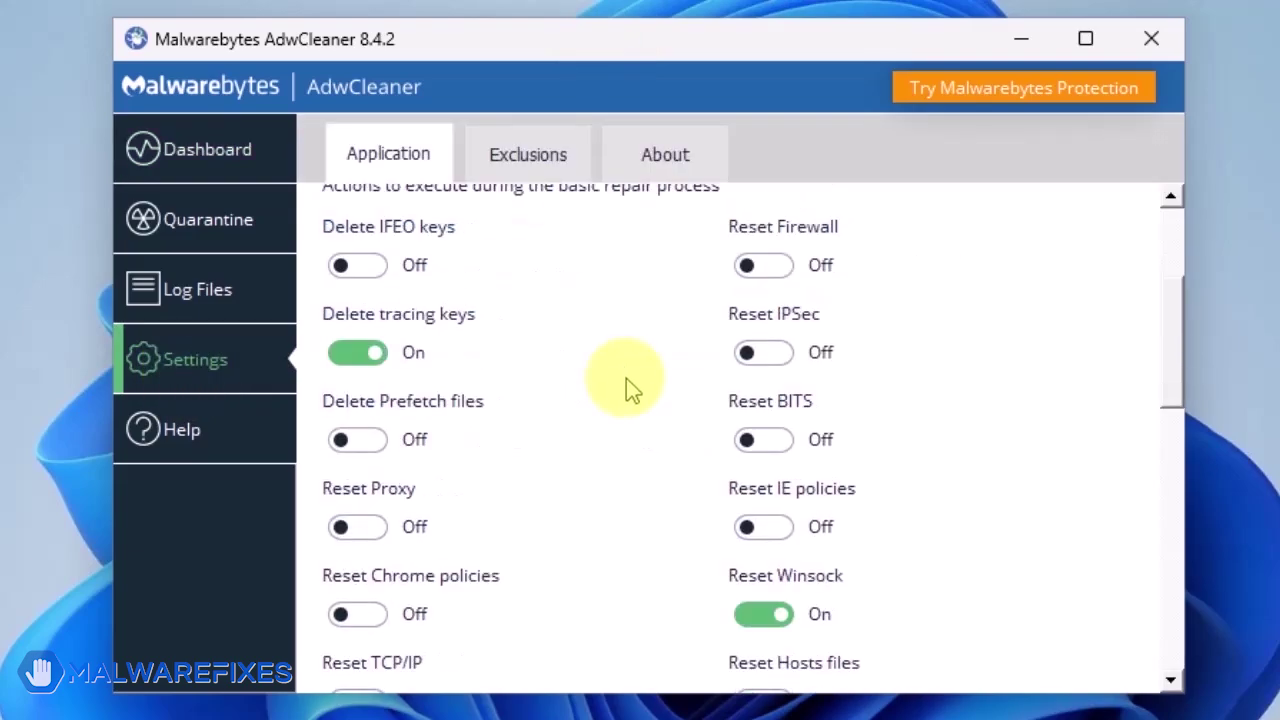
scroll(626, 378, down, 1)
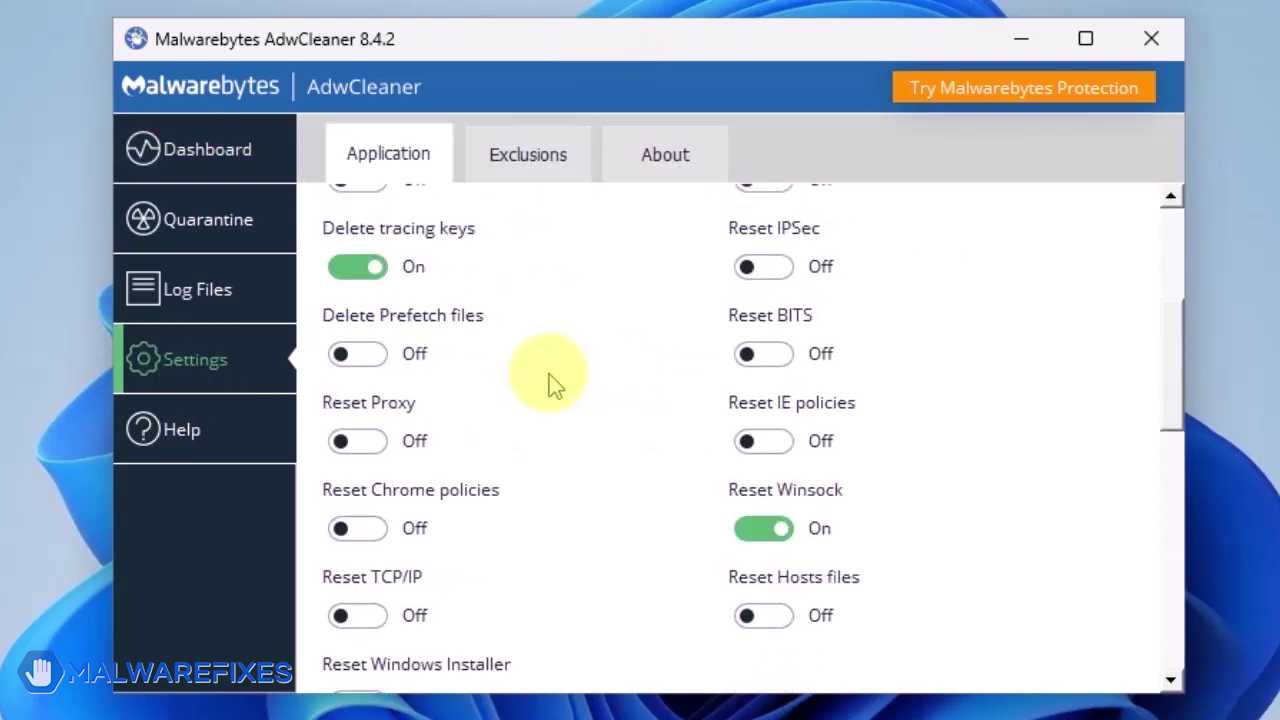
click(366, 533)
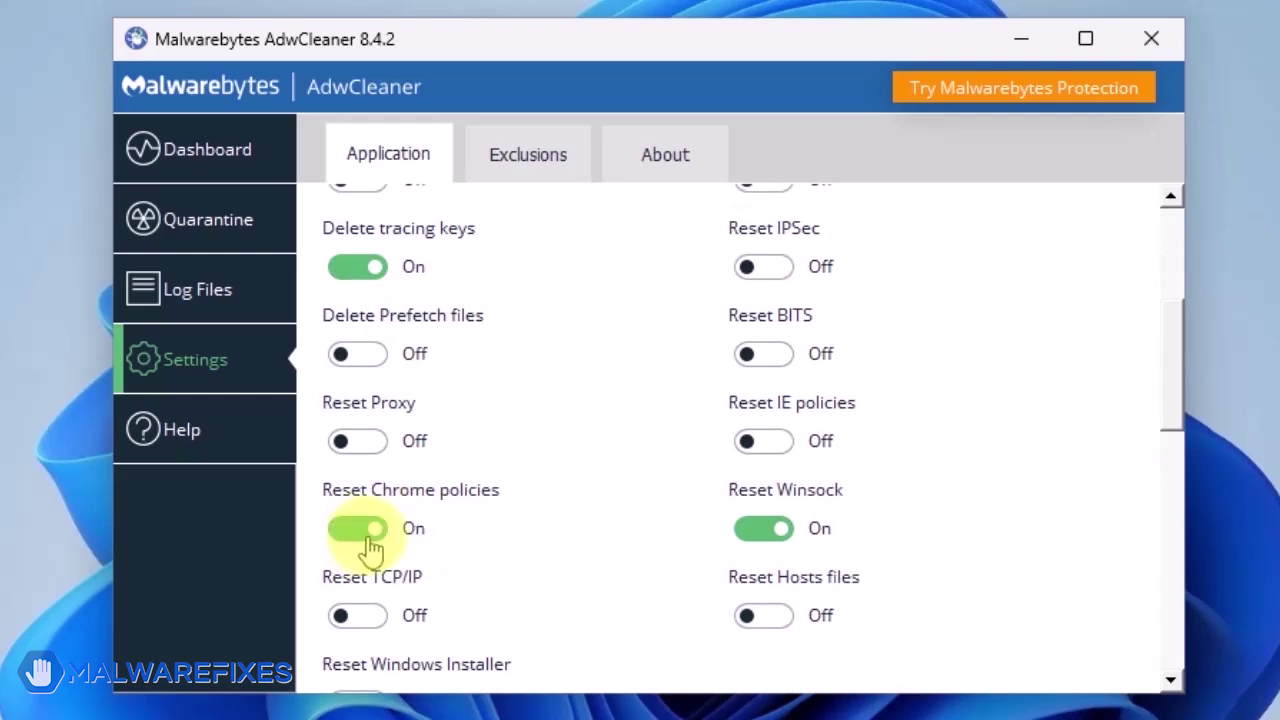
click(787, 458)
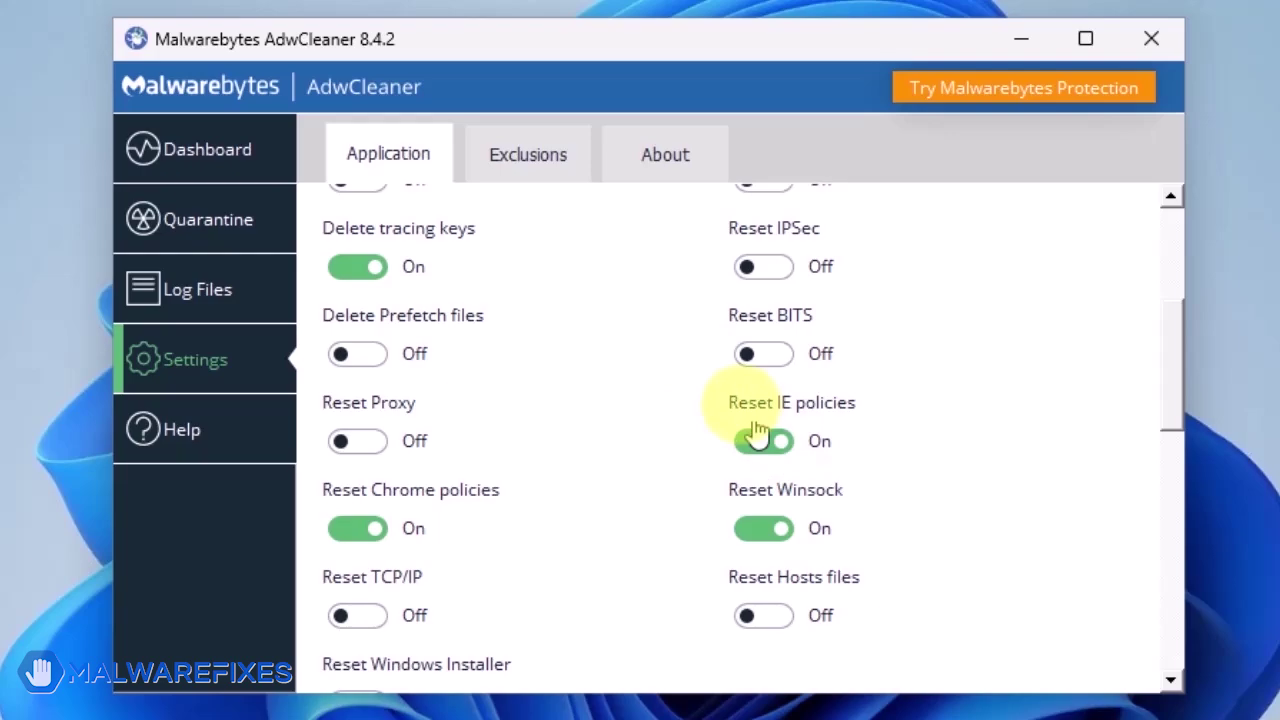
Scan for adware from the Dashboard and run the Basic Repair, confirming Continue
click(196, 155)
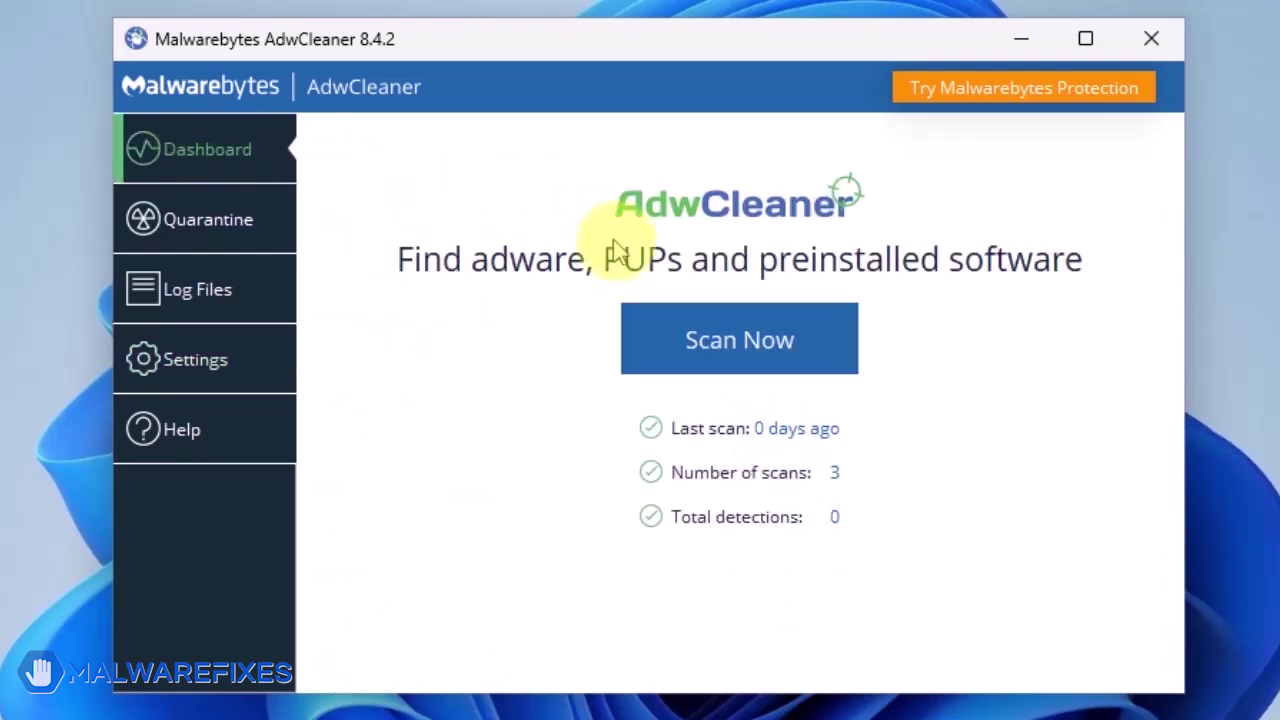
click(733, 346)
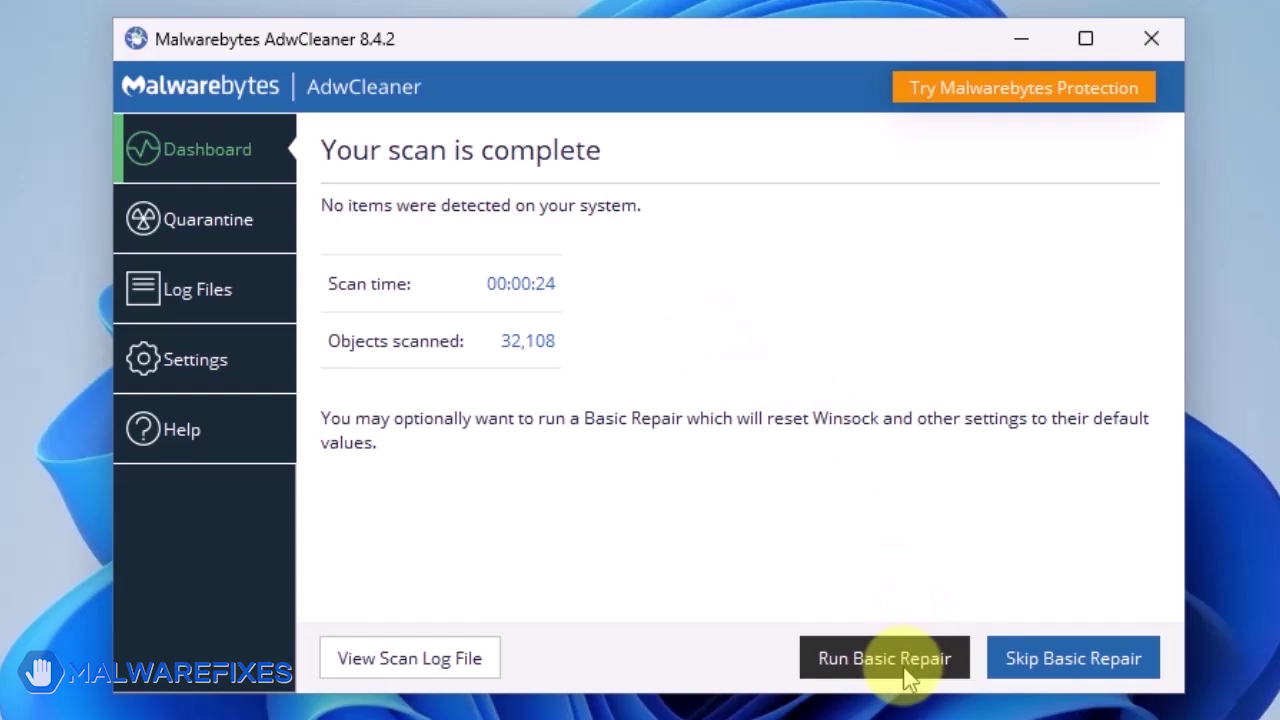
click(908, 676)
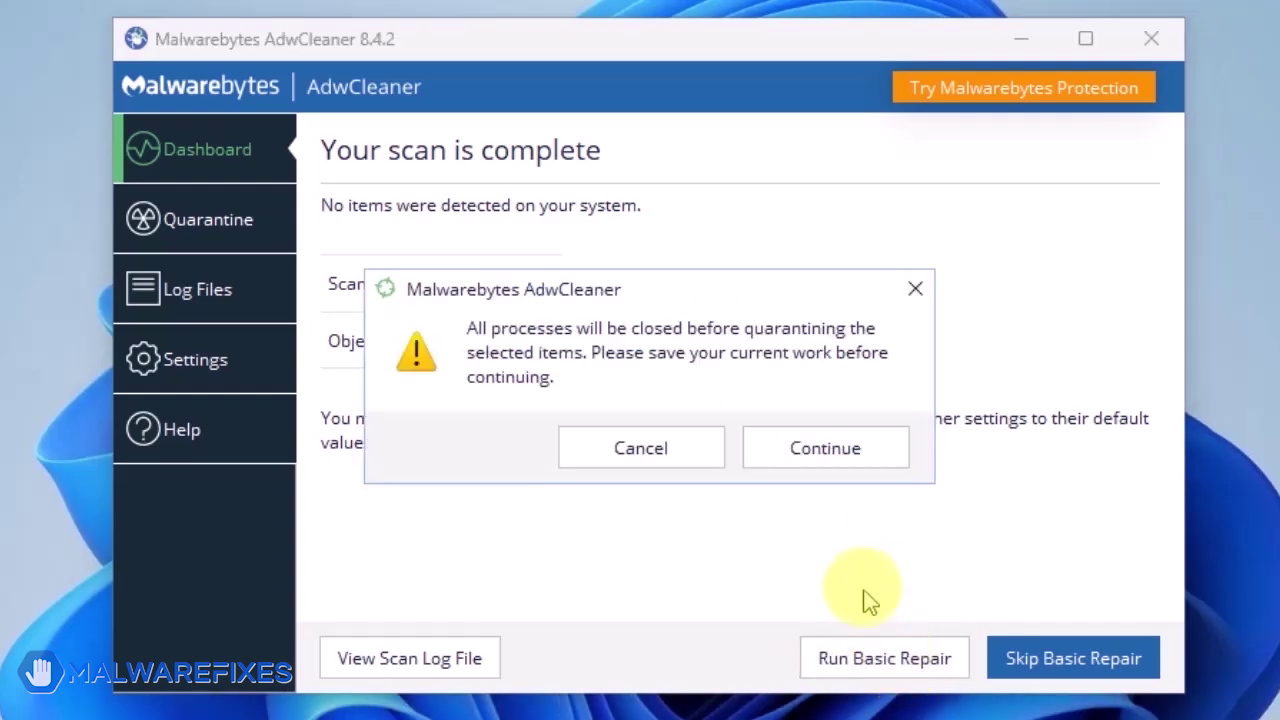
click(825, 450)
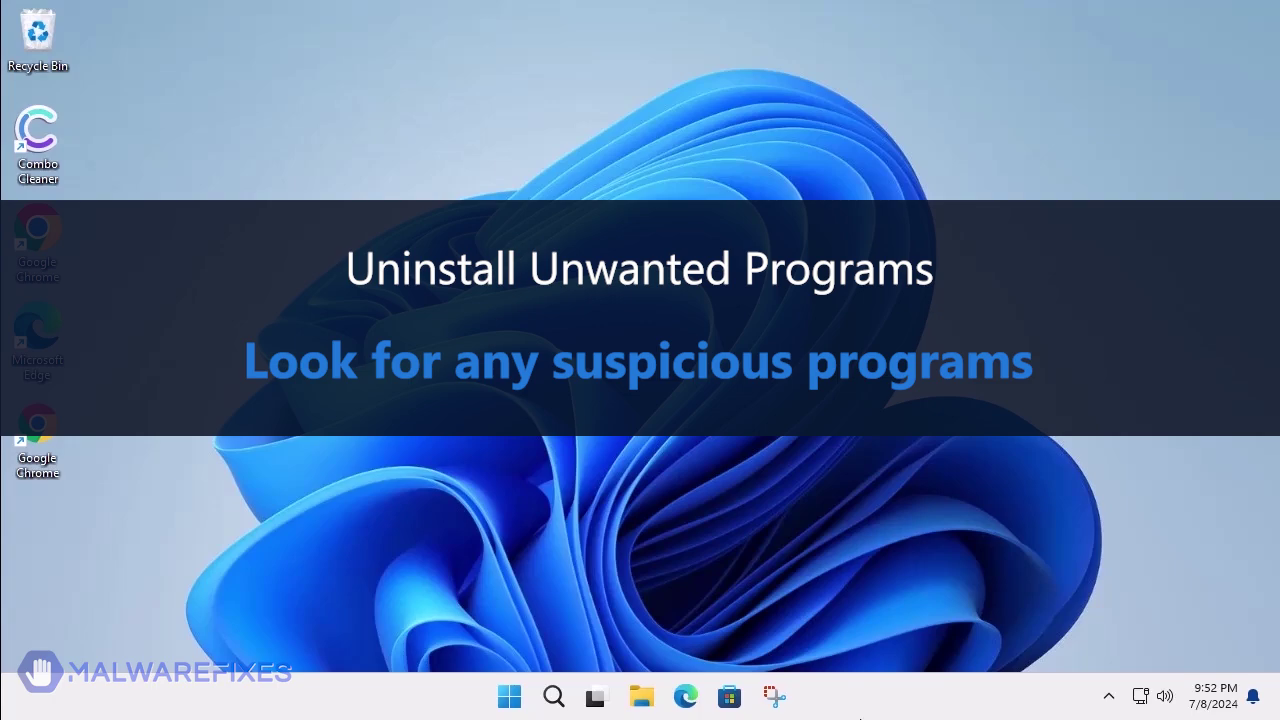
Search for appwiz.cpl and open the Programs and Features control panel item
click(553, 700)
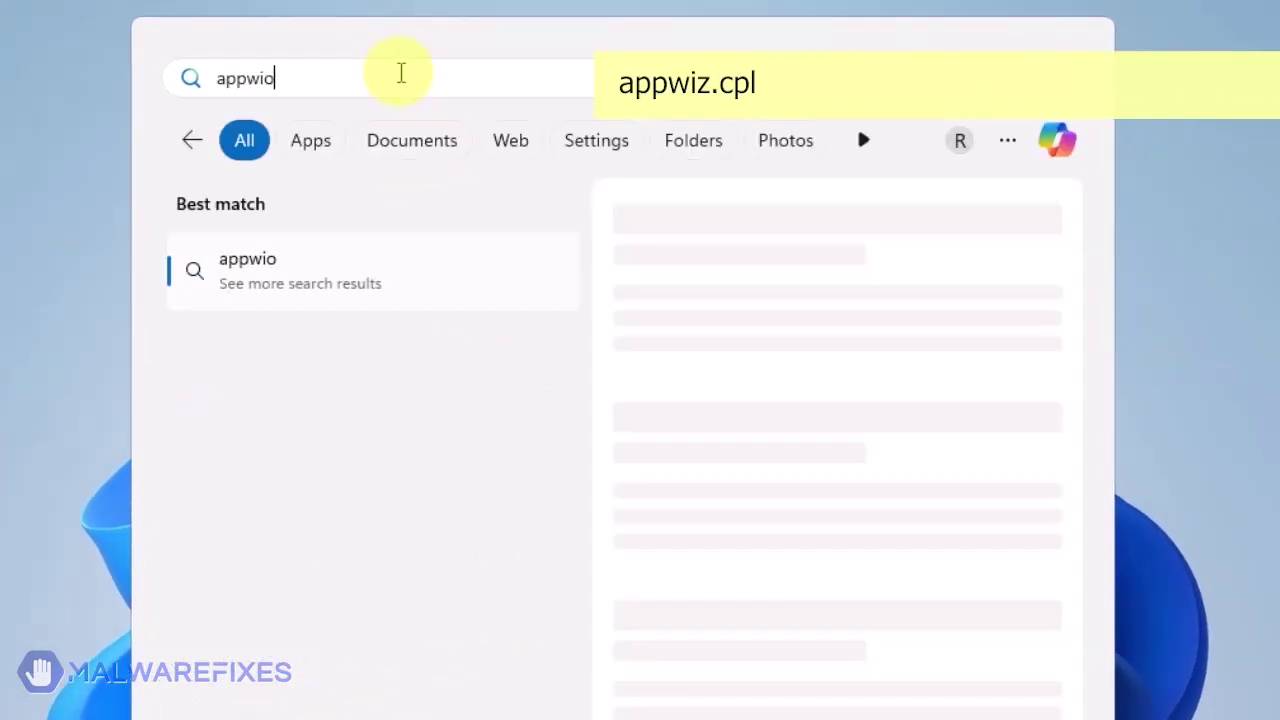
key(BackSpace)
text(z.cpl)
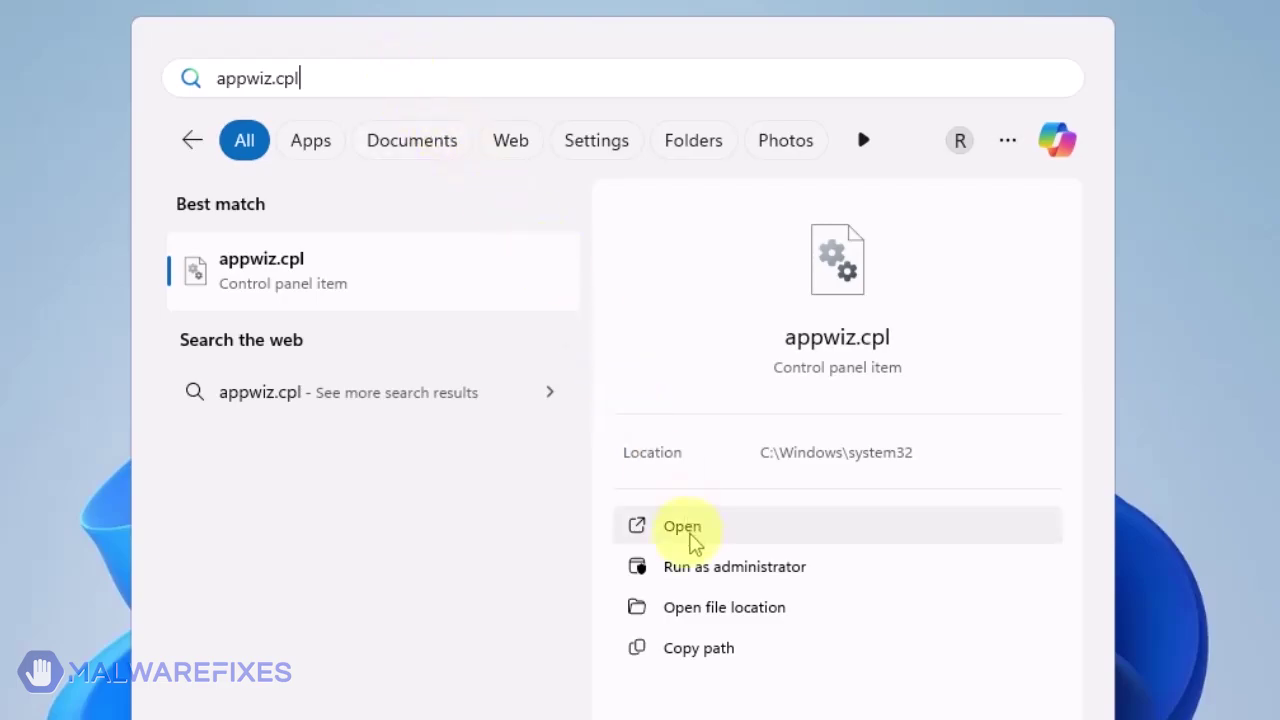
click(686, 530)
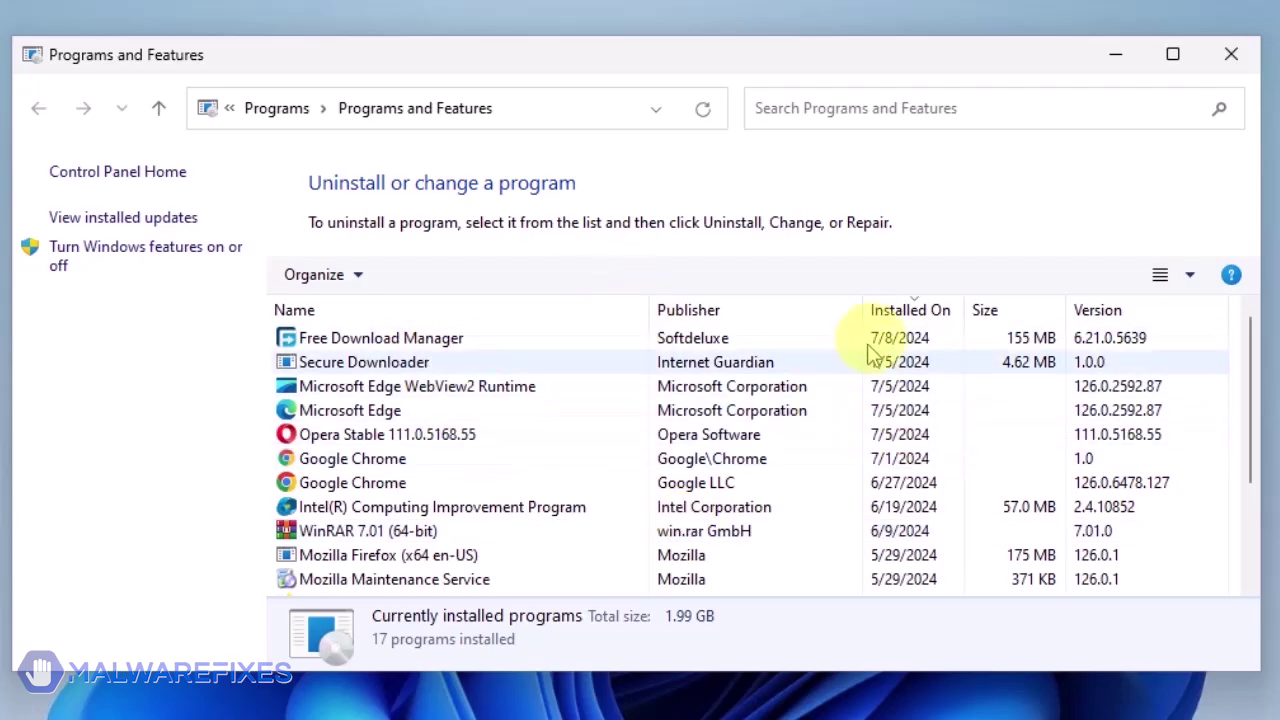
Sort installed programs newest first and finish removing Free Download Manager
click(918, 311)
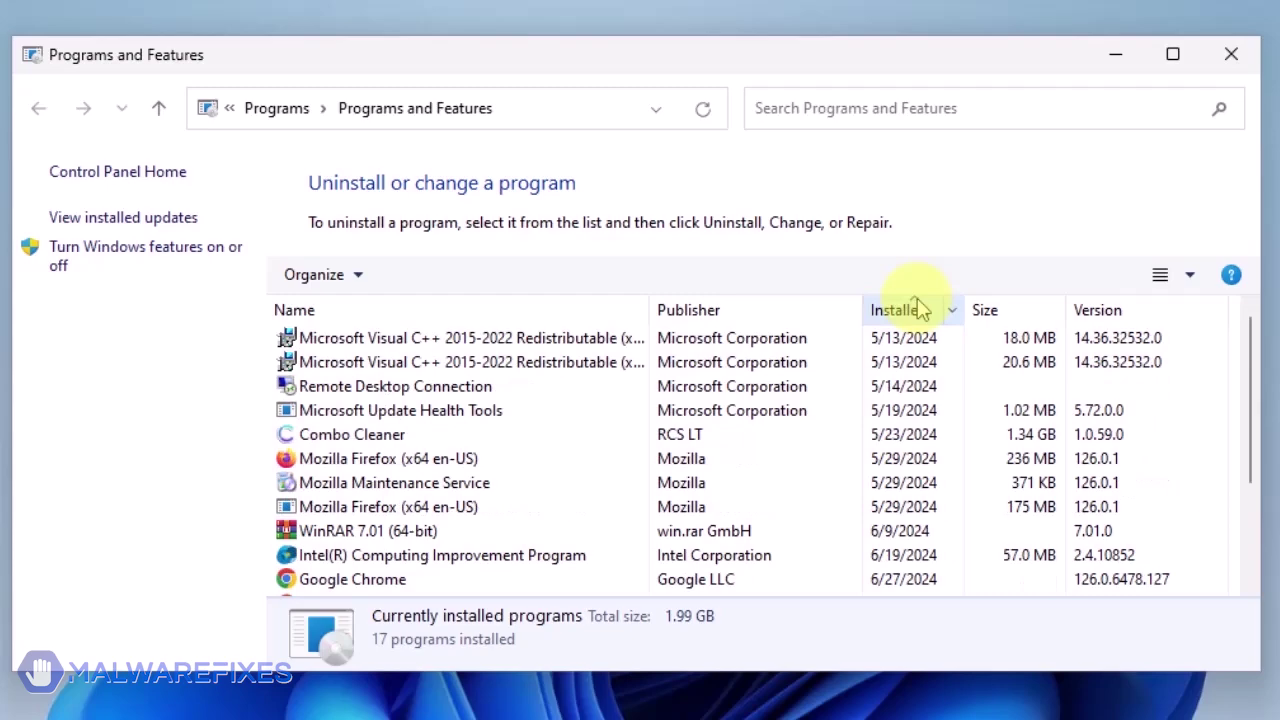
click(918, 311)
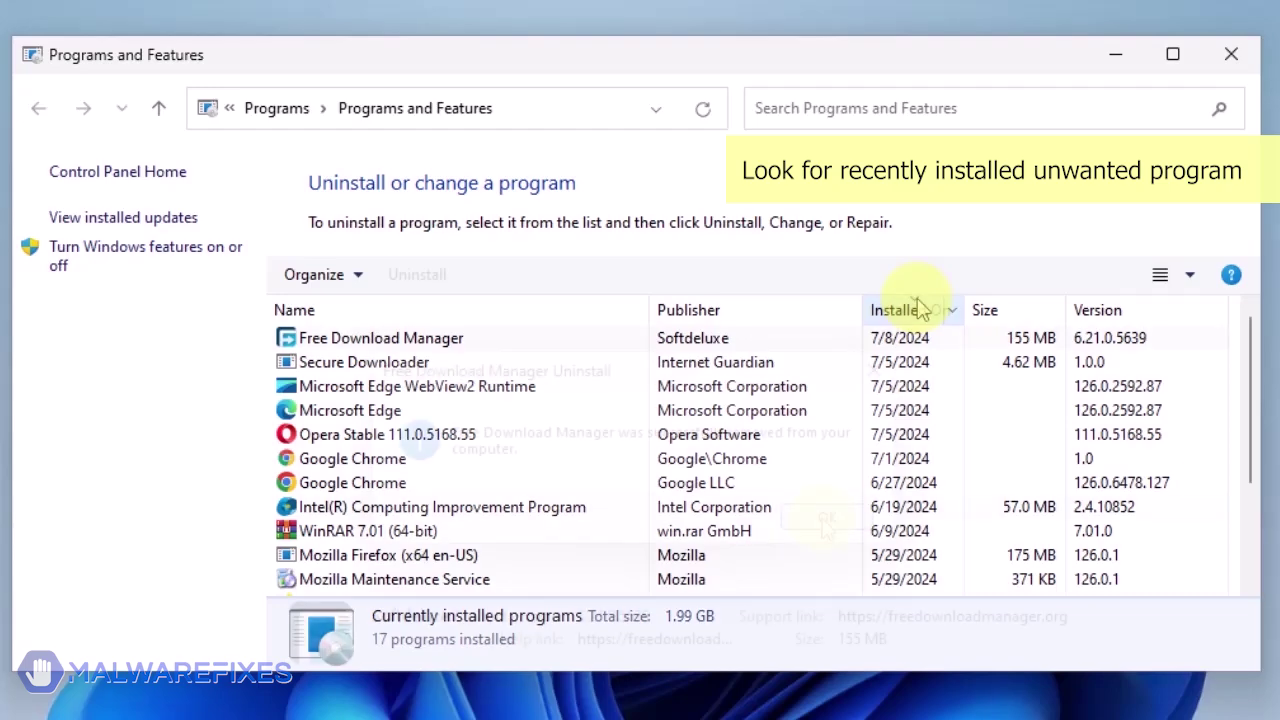
key(Down)
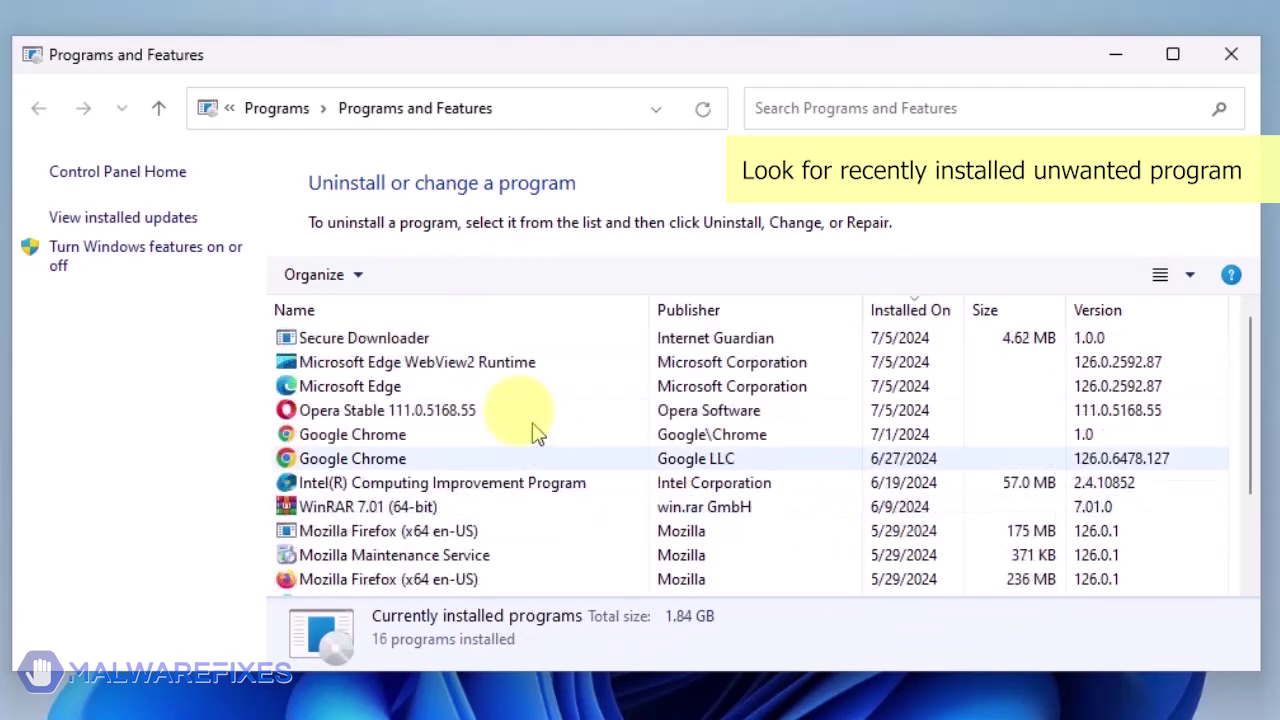
Uninstall Secure Downloader, confirming Yes, then close Programs and Features
click(405, 340)
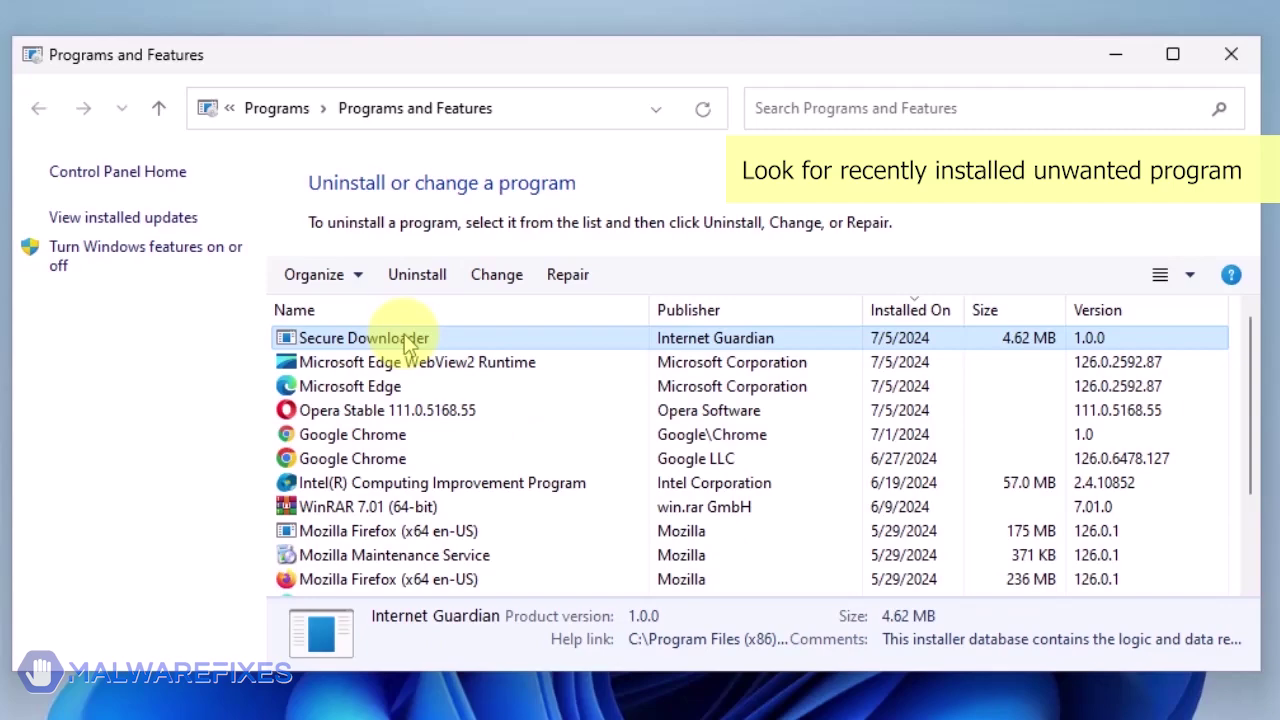
click(417, 277)
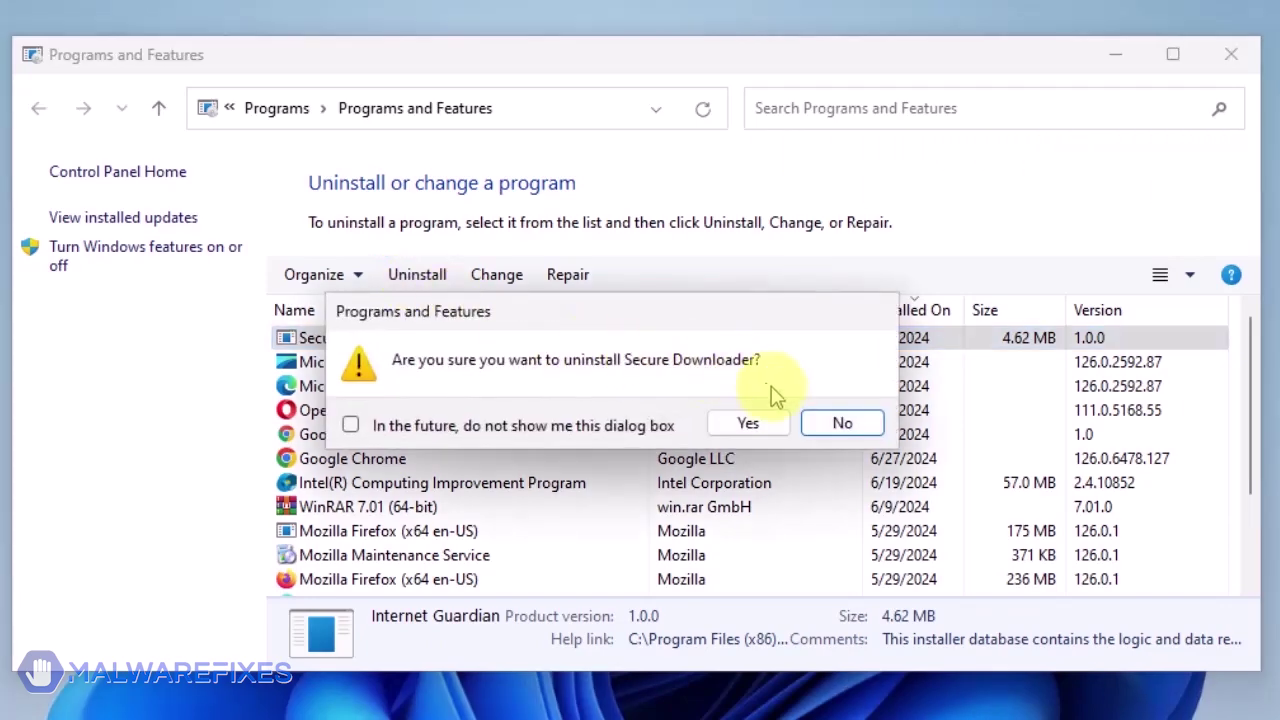
click(766, 437)
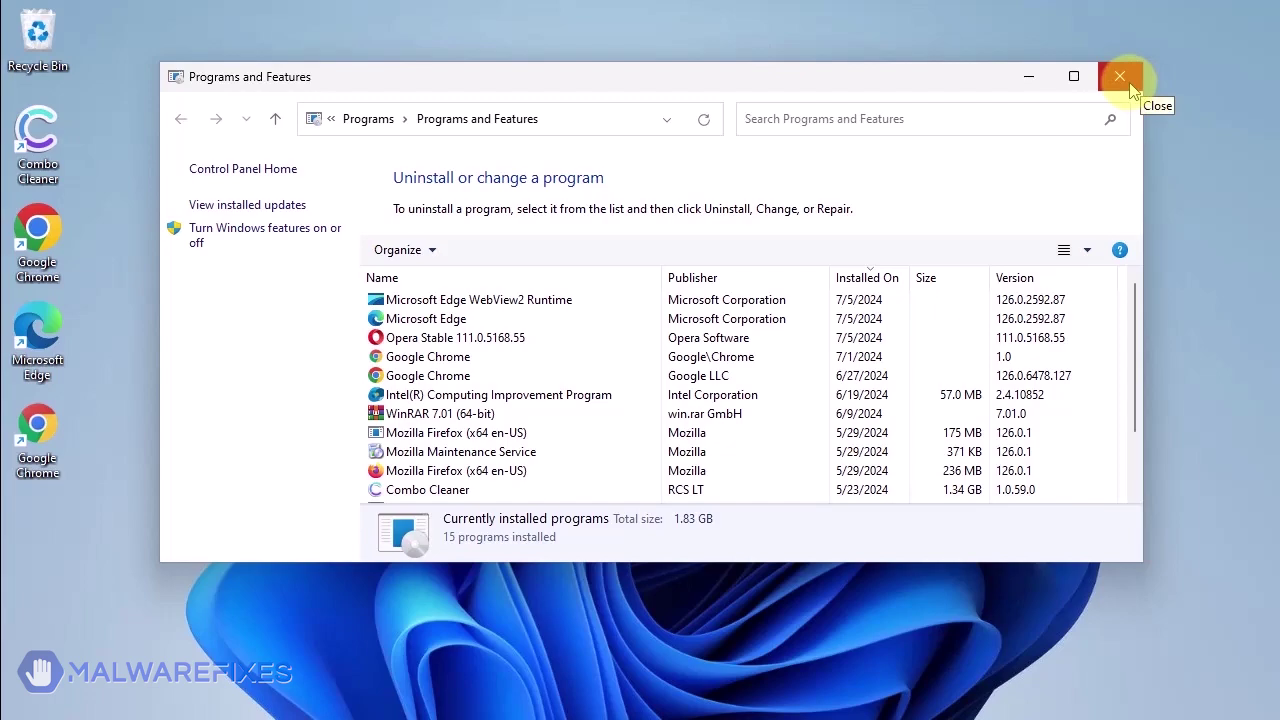
click(1131, 88)
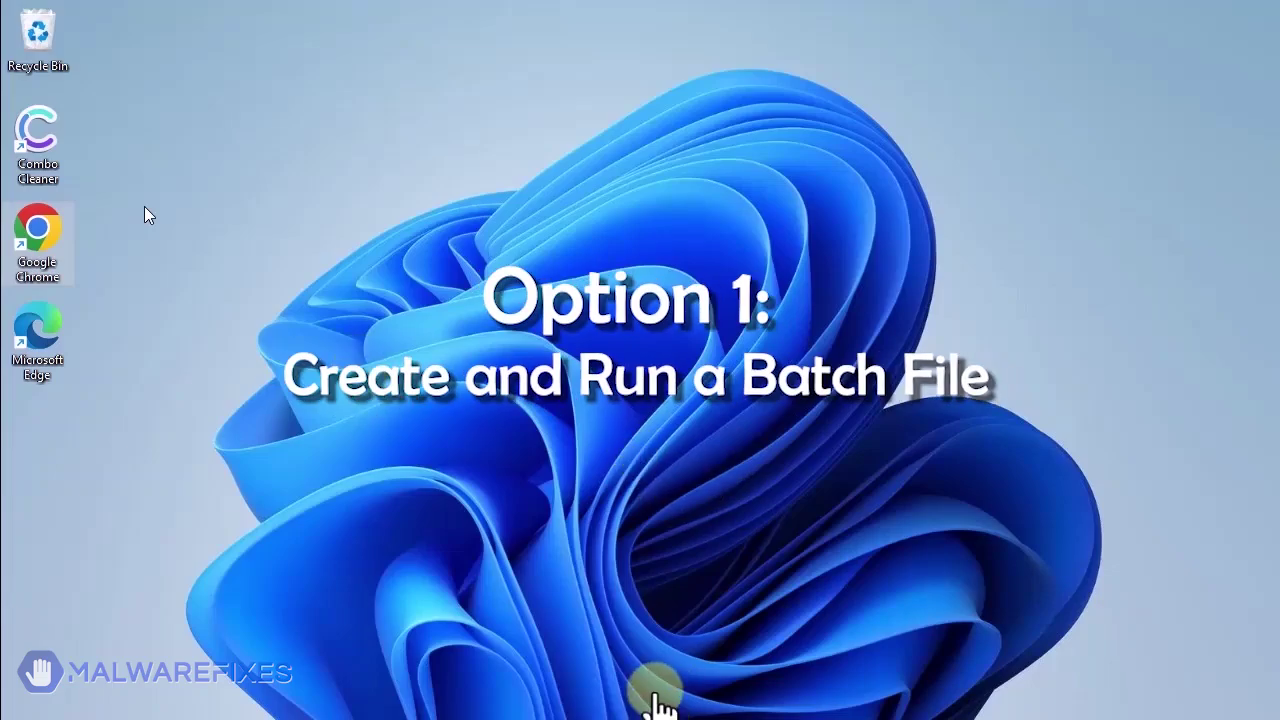
mouse_move(650, 712)
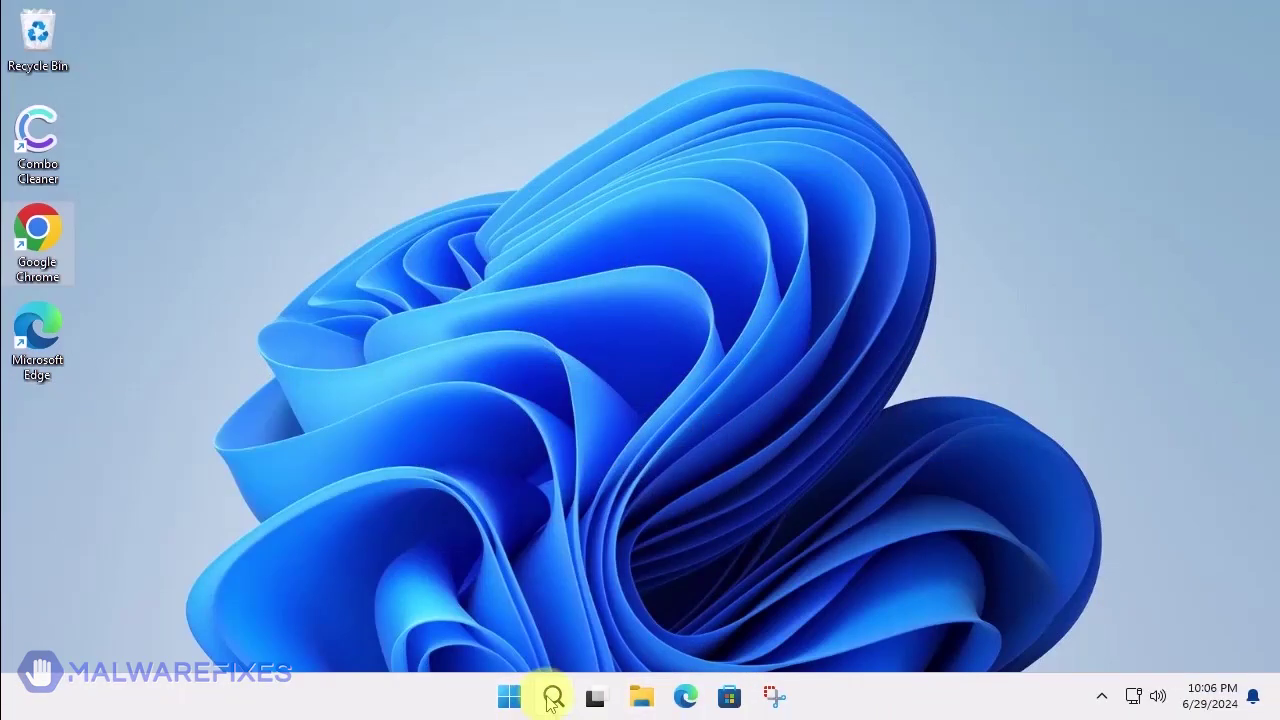
Open Notepad and paste the batch script that deletes GroupPolicy folders and runs gpupdate /force
click(553, 708)
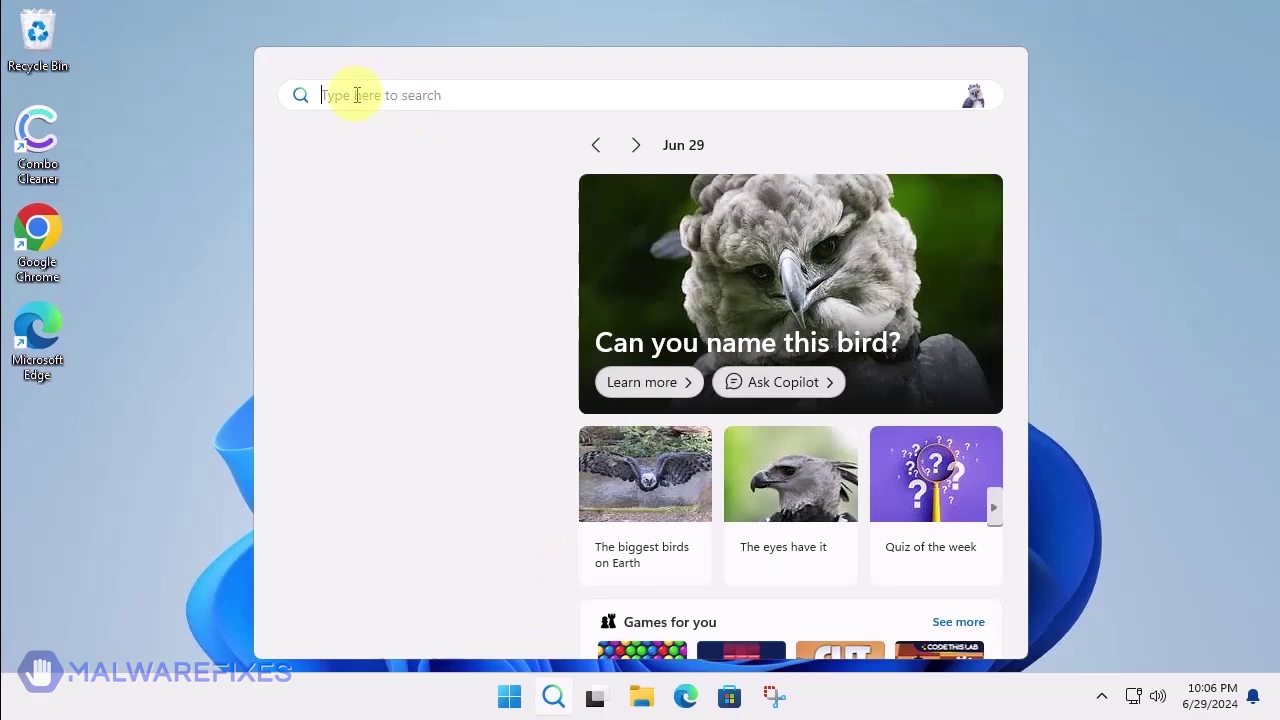
text(notepad)
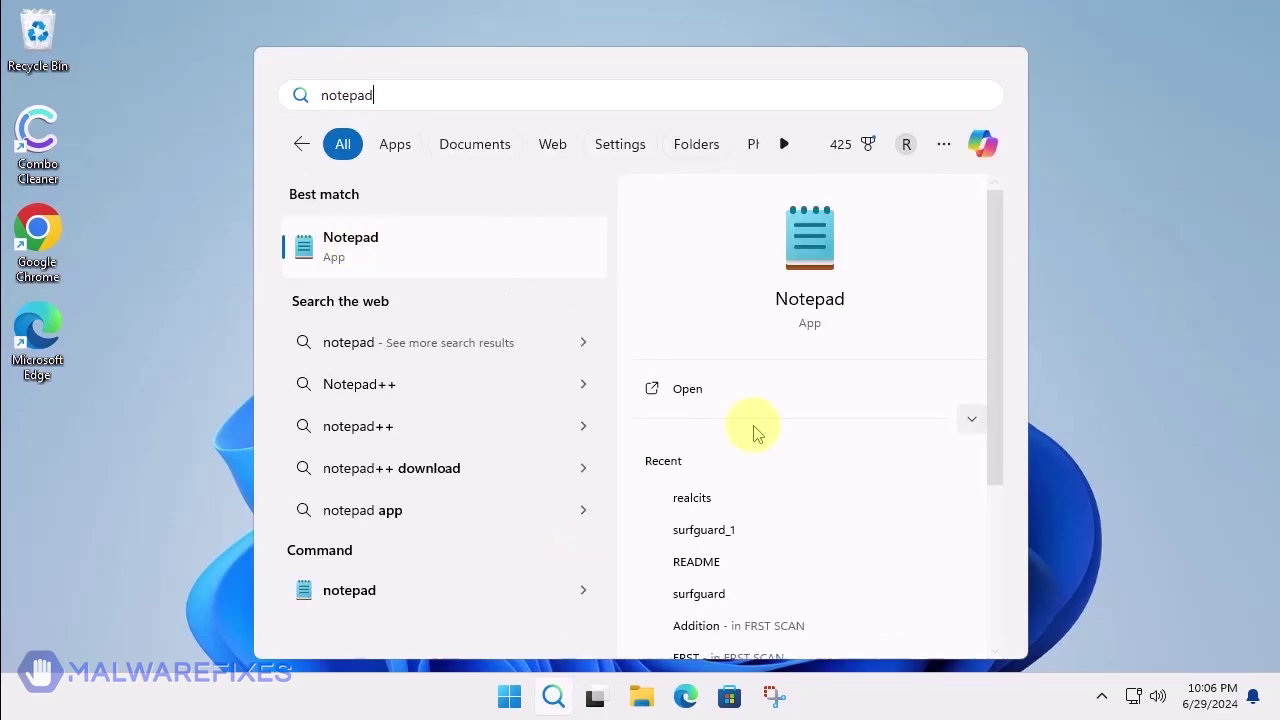
click(684, 392)
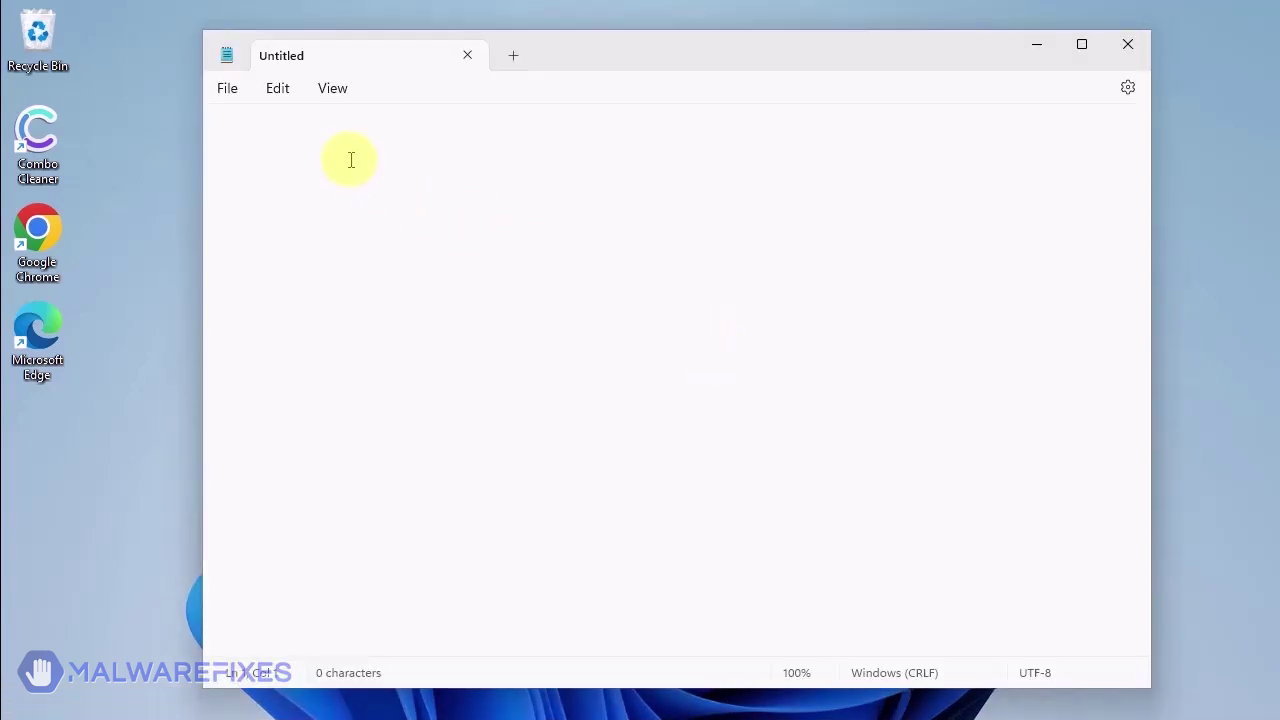
text(@echo off IF NOT EXIST %WINDIR%\System32\GroupPolicy goto next echo Deleting GroupPolicy folder... RD /S /Q "%WINDIR%\System32\GroupPolicy" || goto error echo. :next IF NOT EXIST %WINDIR%\System32\GroupPolicyUsers goto next2 echo Deleting GroupPolicyUsers folder... RD /S /Q "%WINDIR%\System32\GroupPolicyUsers" || goto error echo. :next2 gpupdate /force pause exit :error echo. echo An unexpected error has occurred. "Have opened the program as an administrator (right click, run as administrator)? echo. pause exit)
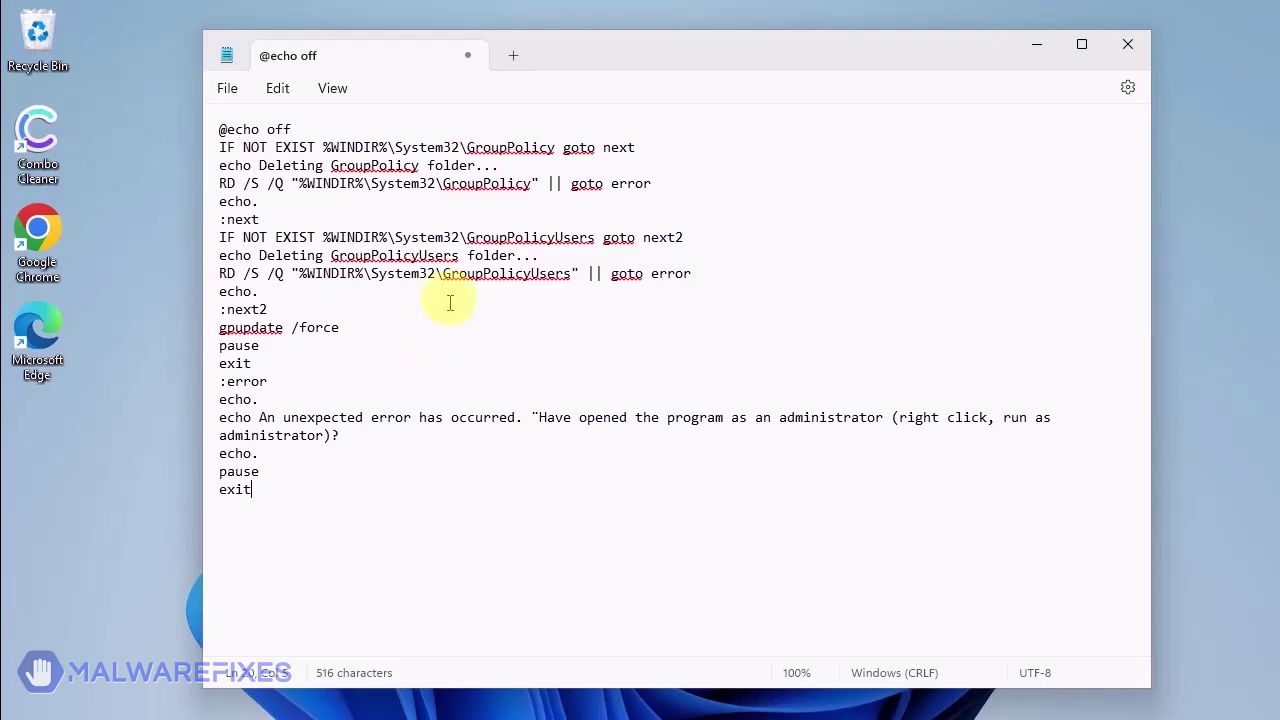
Save the Notepad script to the Desktop as policy_remove.bat
click(237, 96)
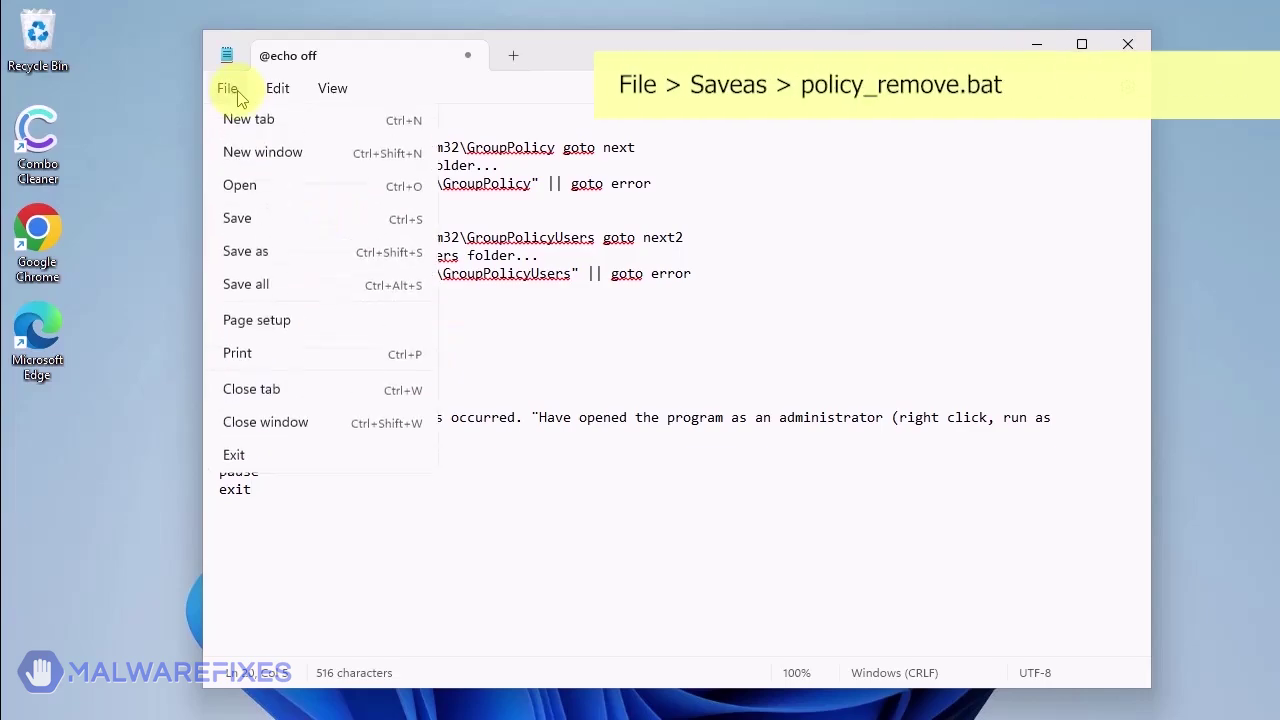
click(288, 262)
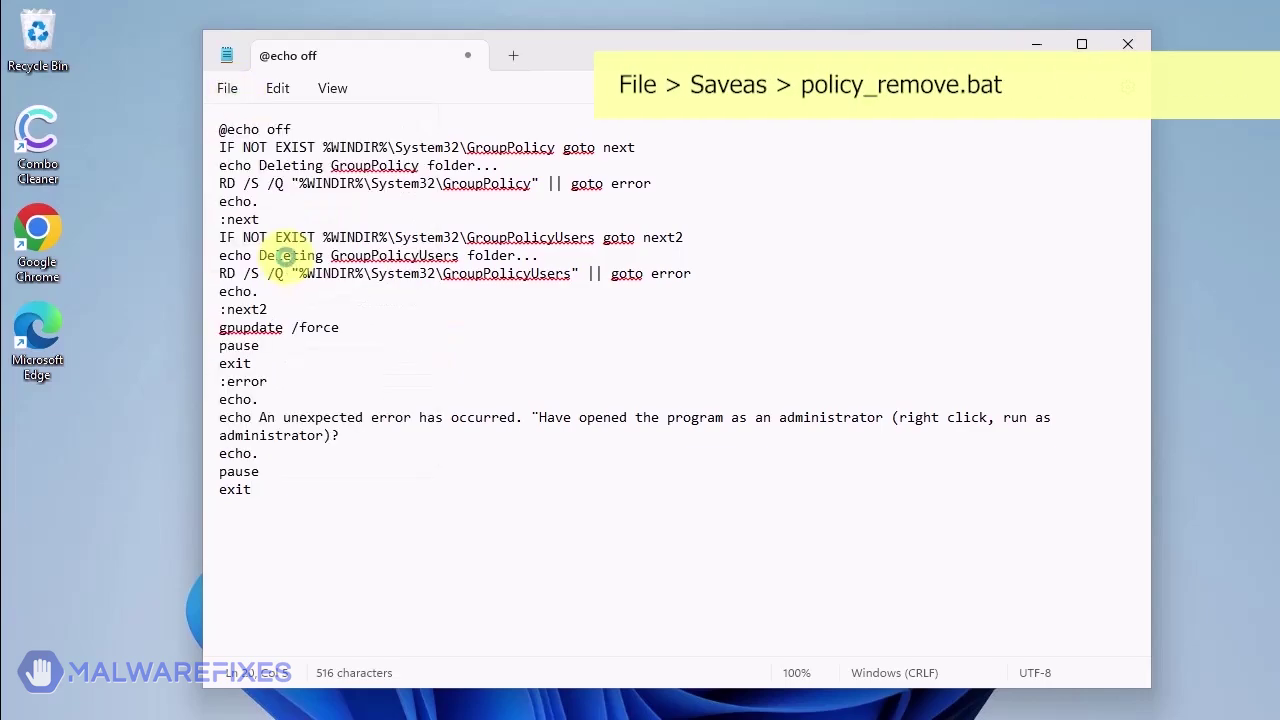
scroll(371, 345, down, 5)
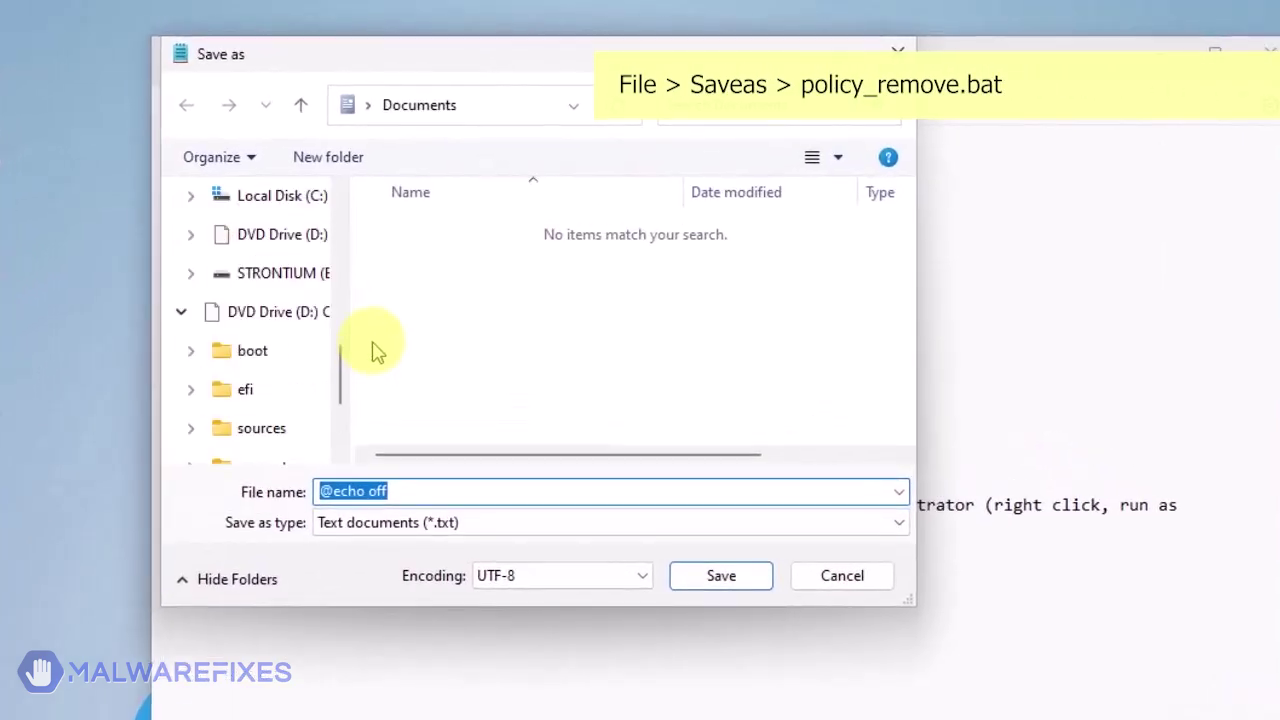
scroll(291, 309, up, 4)
click(238, 278)
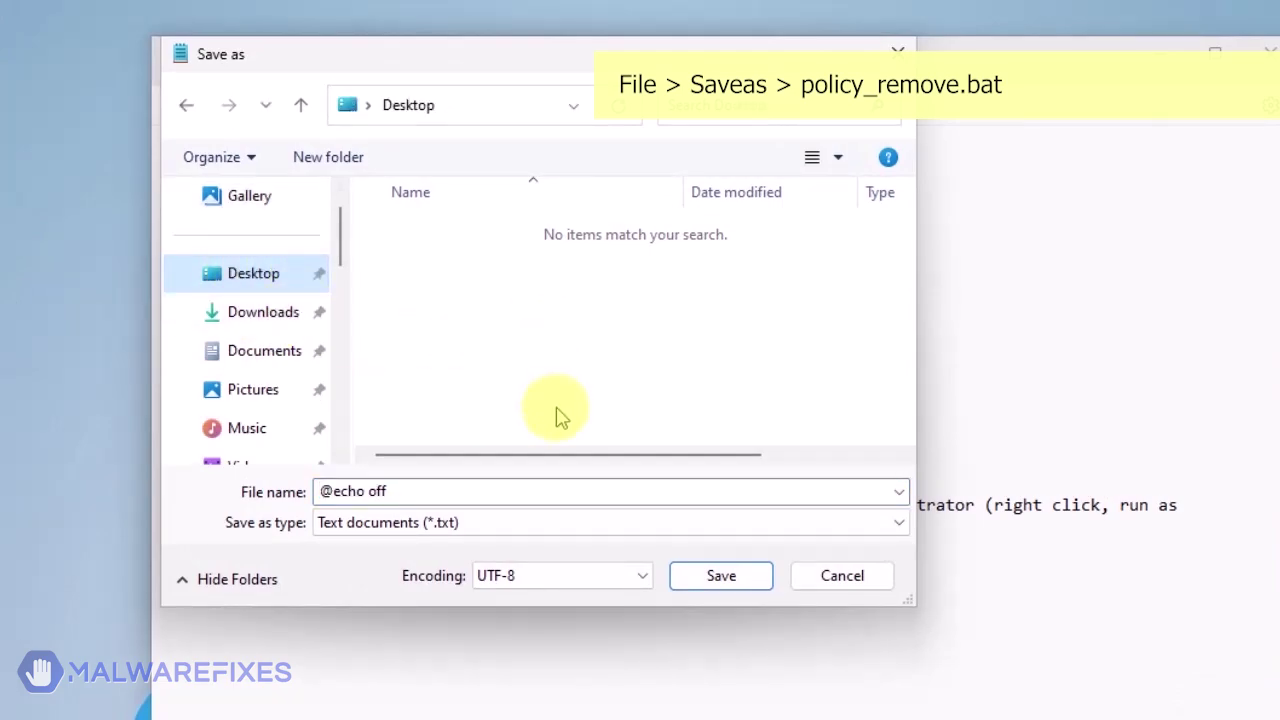
drag(423, 490, 280, 500)
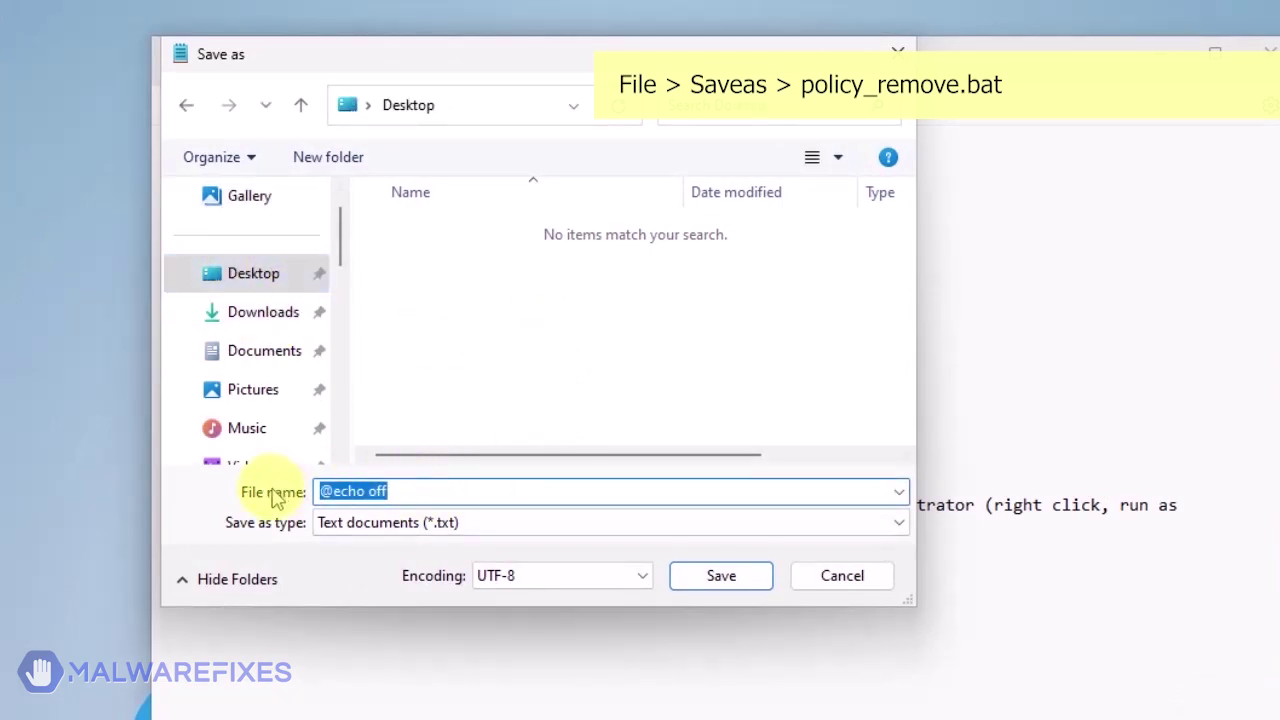
text(polic)
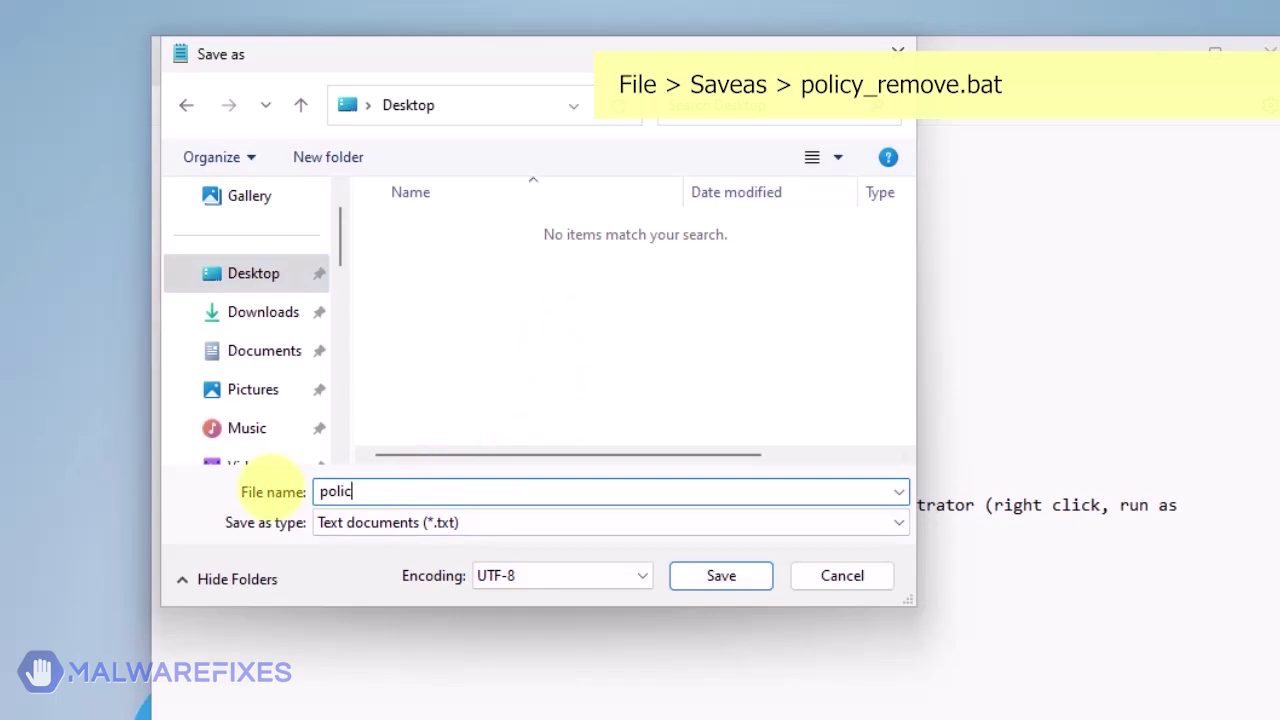
text(y_remove.bat)
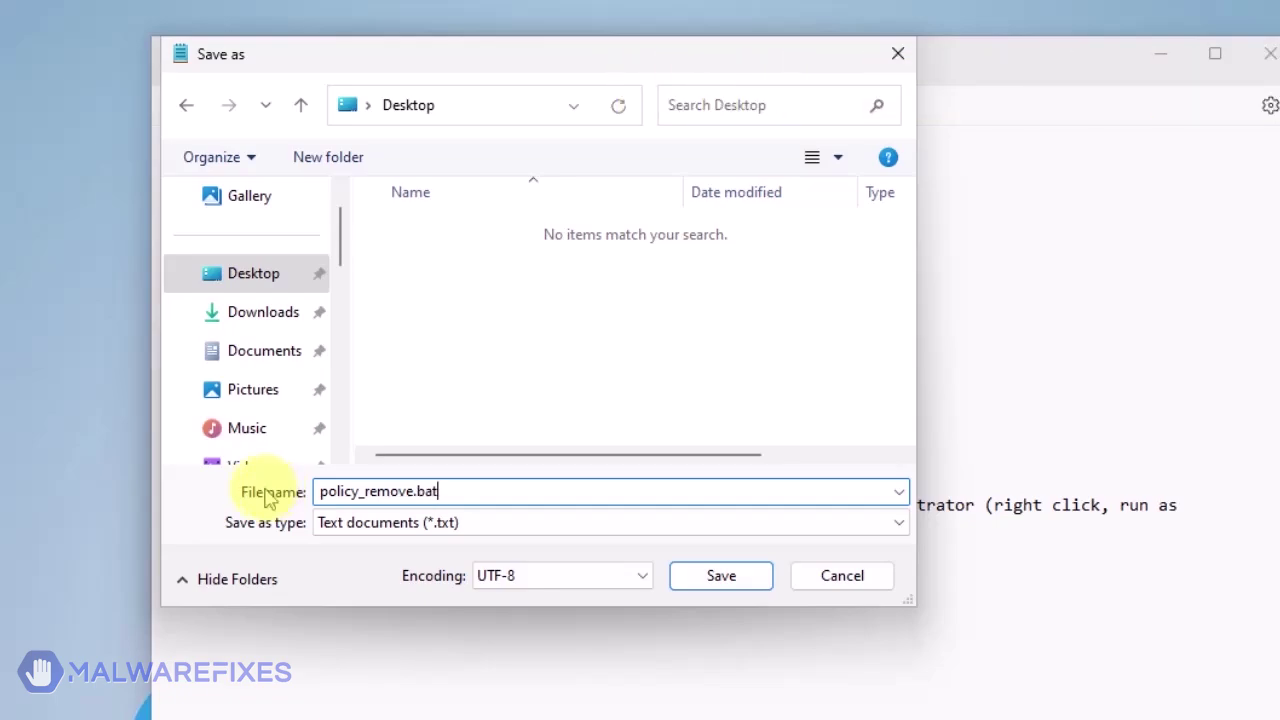
click(715, 575)
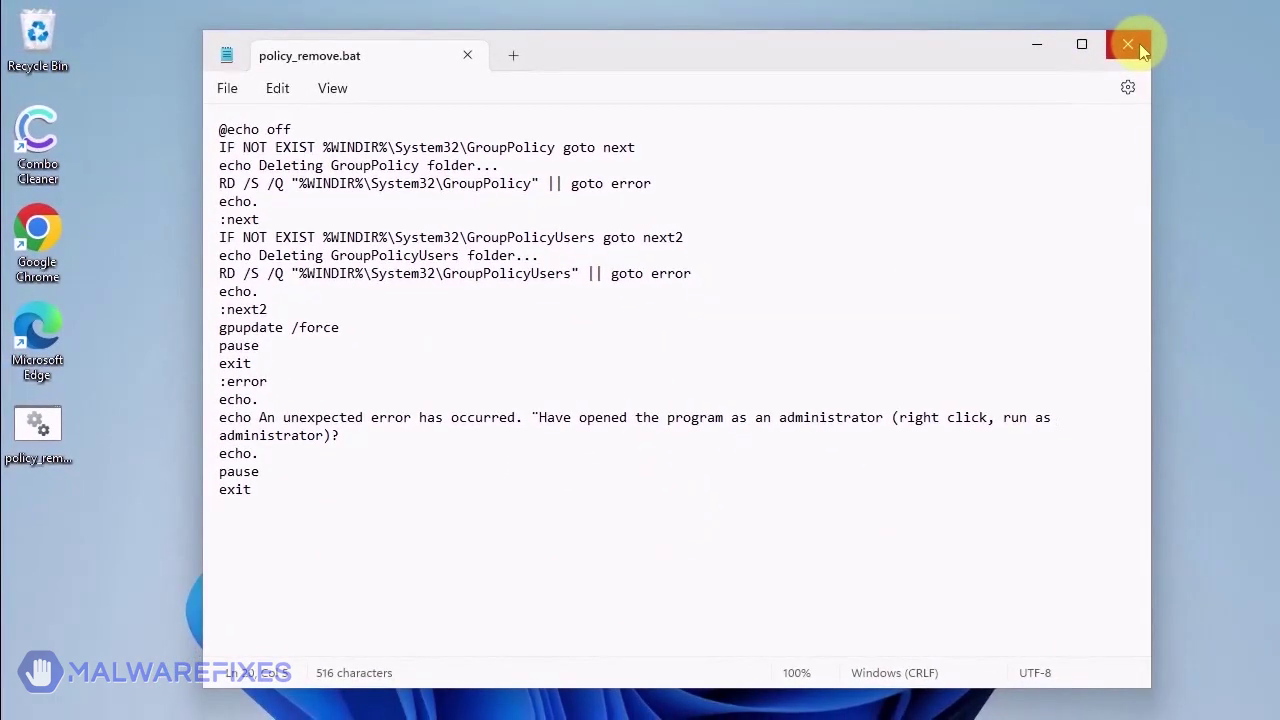
Run policy_remove.bat as administrator, approve UAC, and dismiss the finished command window
click(1128, 45)
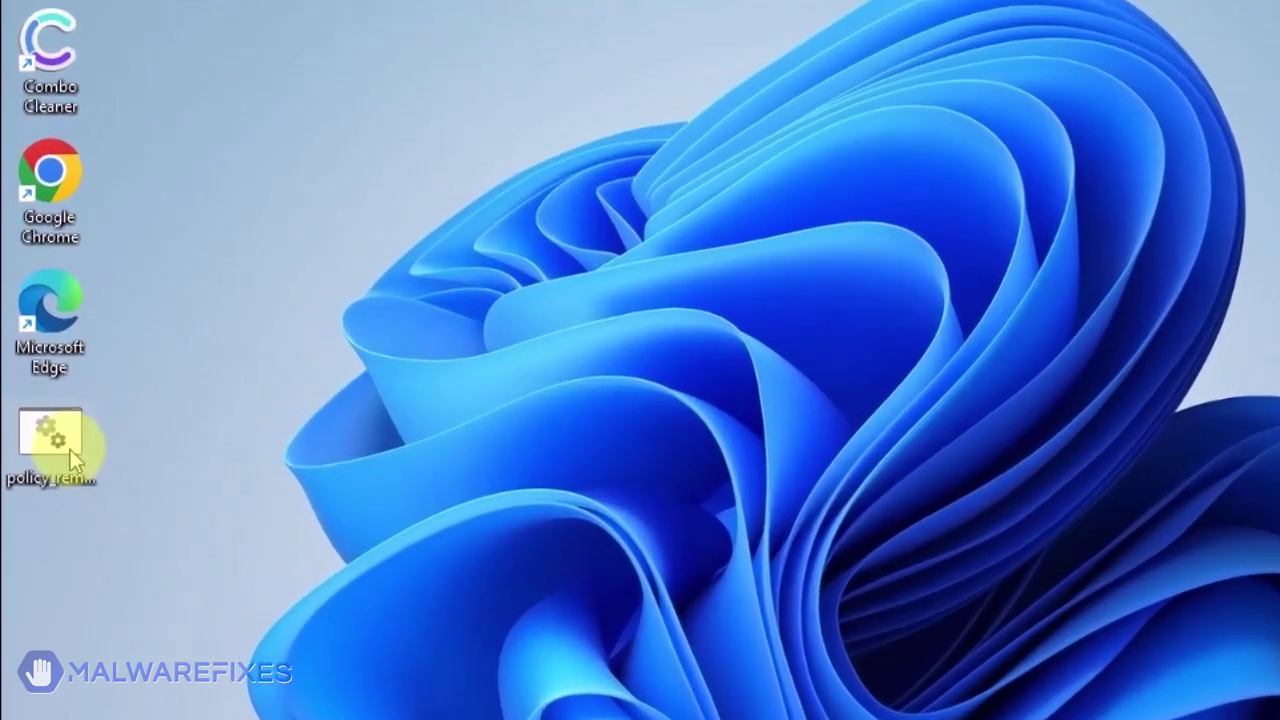
right_click(70, 449)
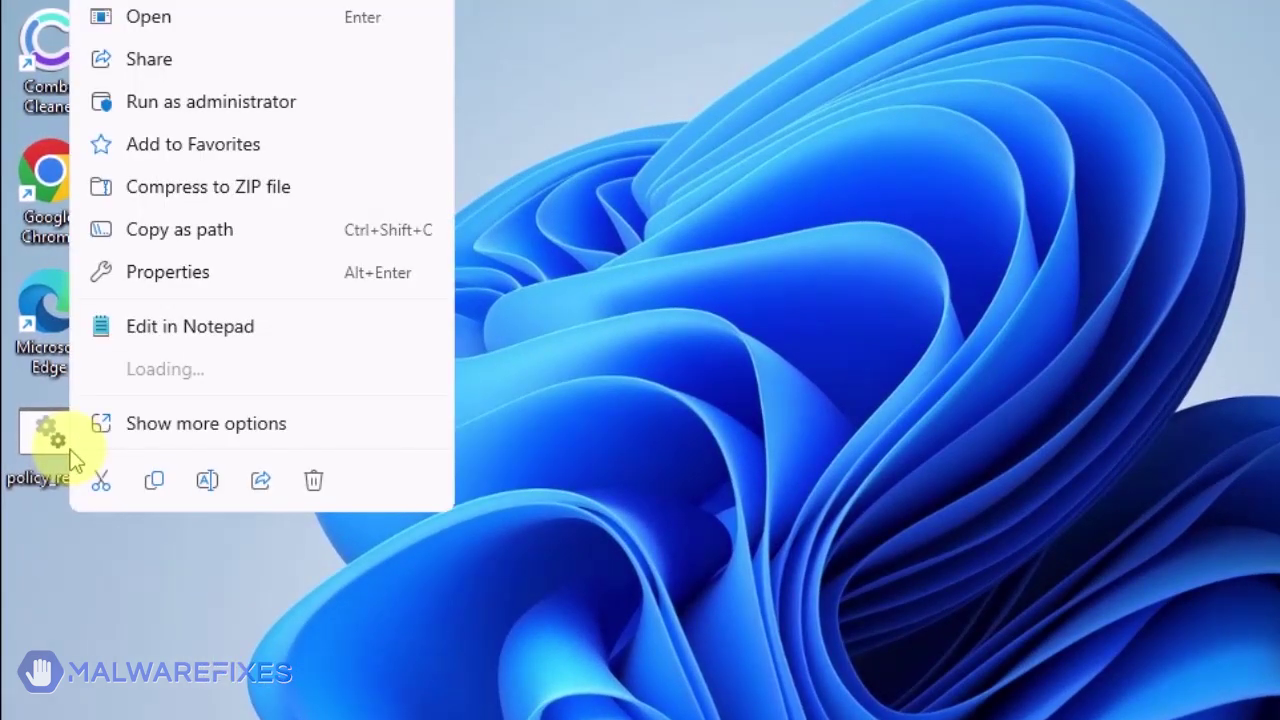
click(160, 107)
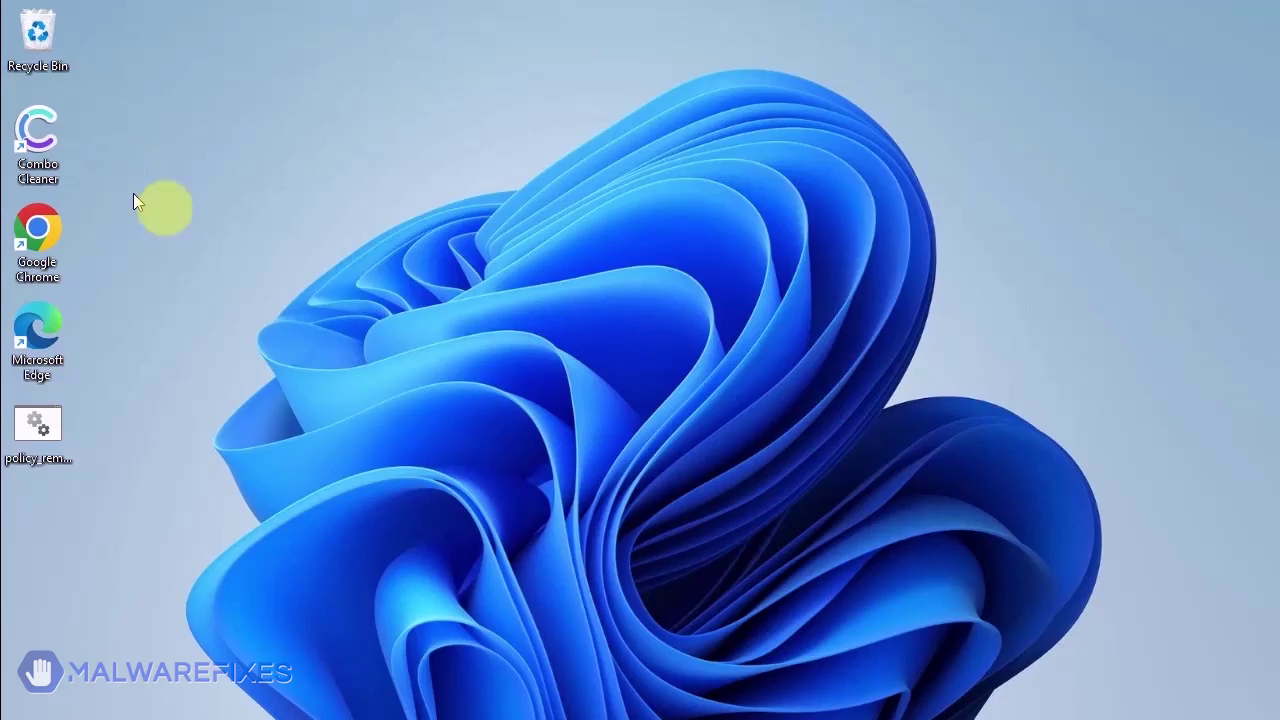
mouse_move(757, 712)
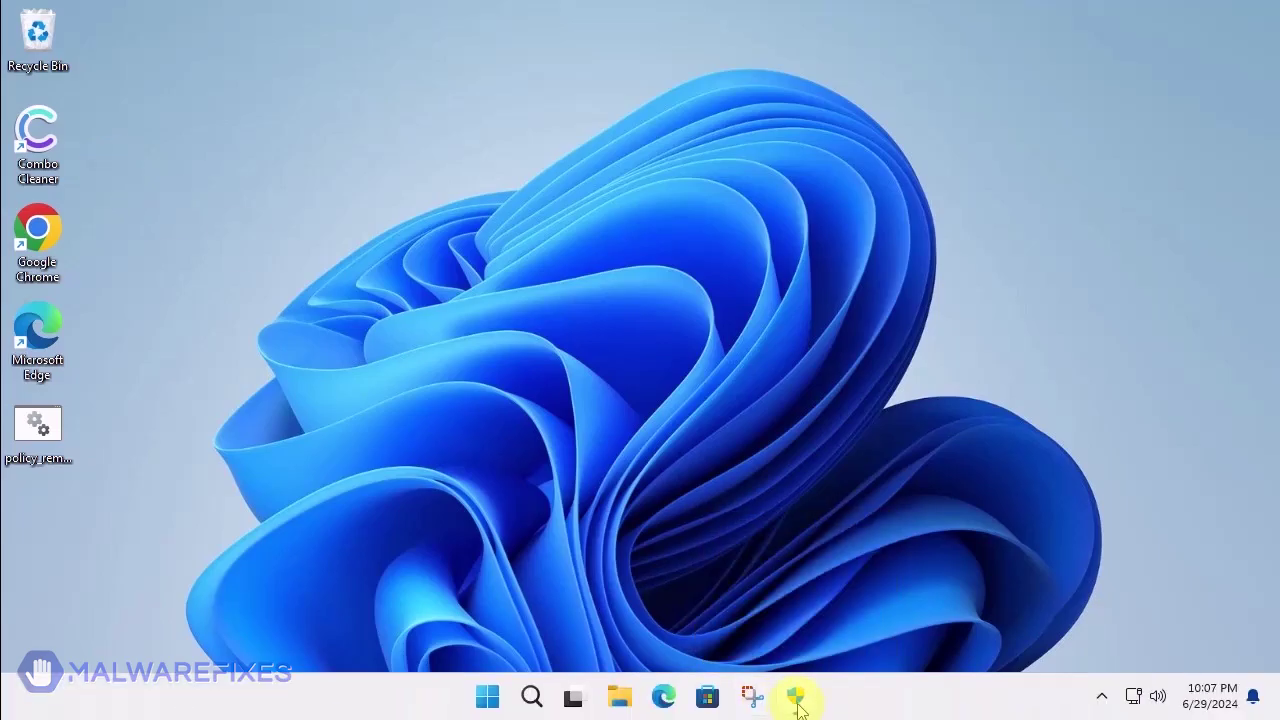
click(797, 700)
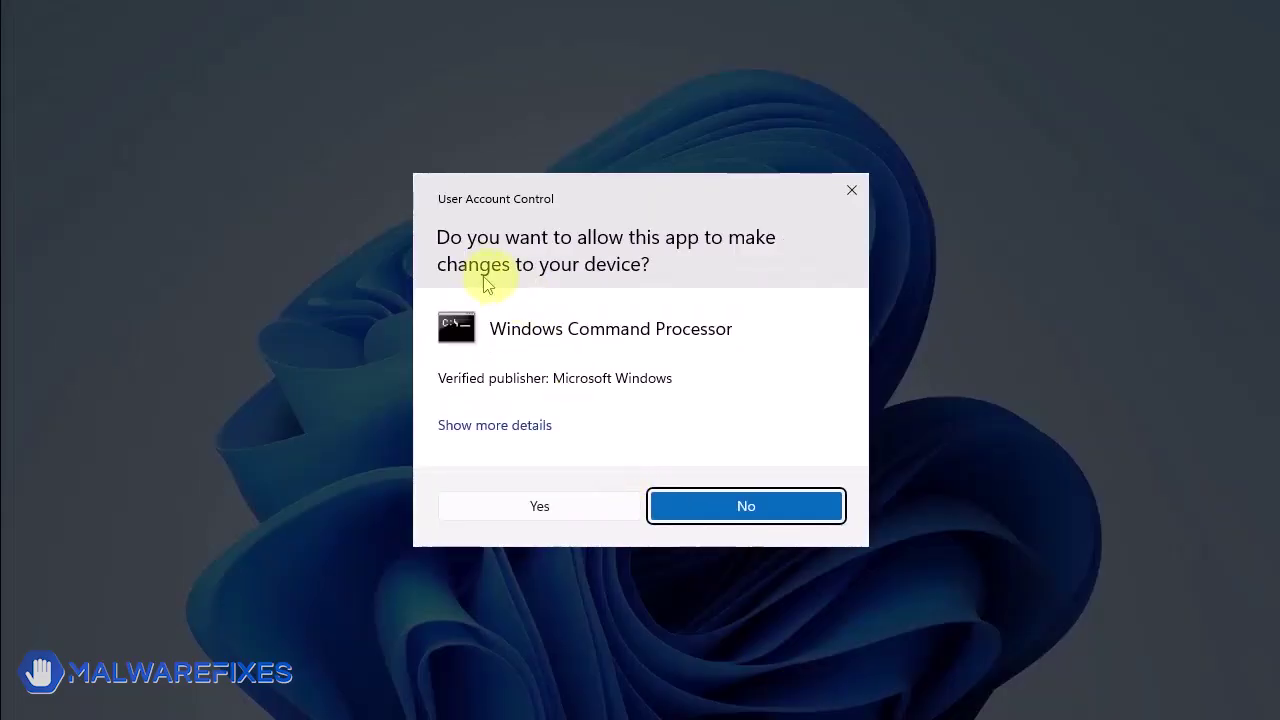
click(542, 507)
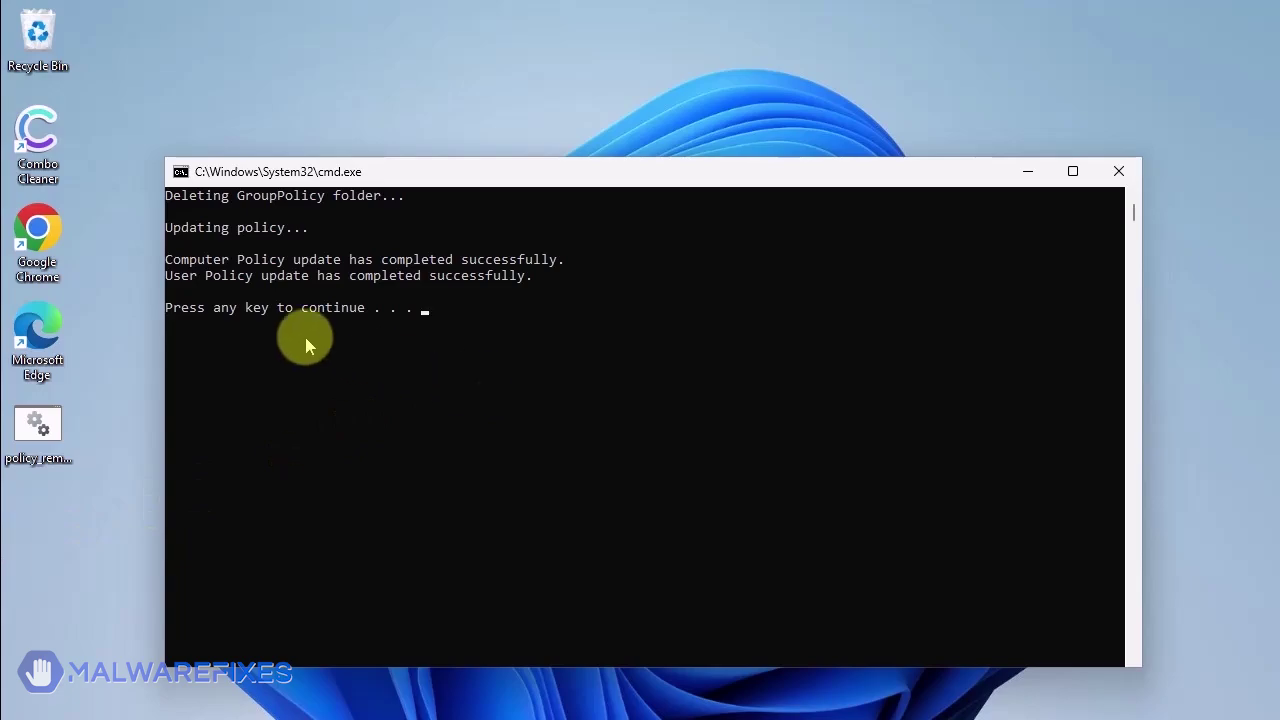
key(Return)
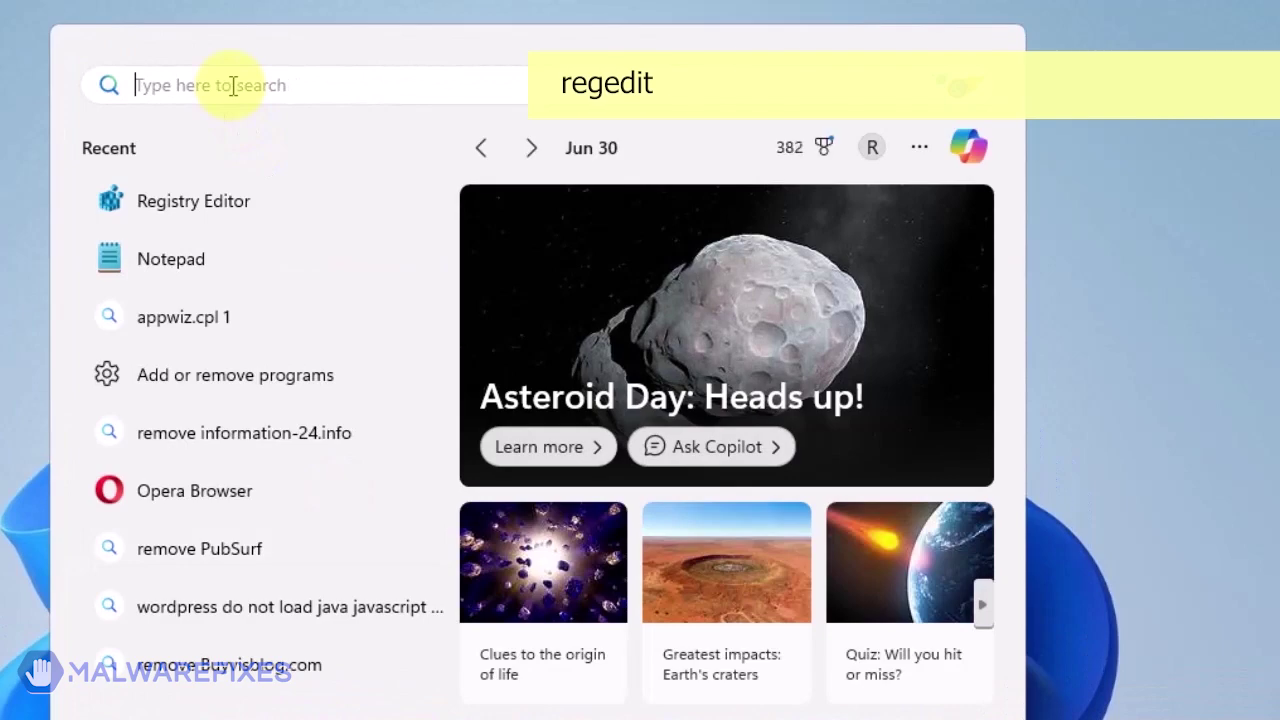
Launch Registry Editor via regedit and approve its UAC prompt
text(regedi)
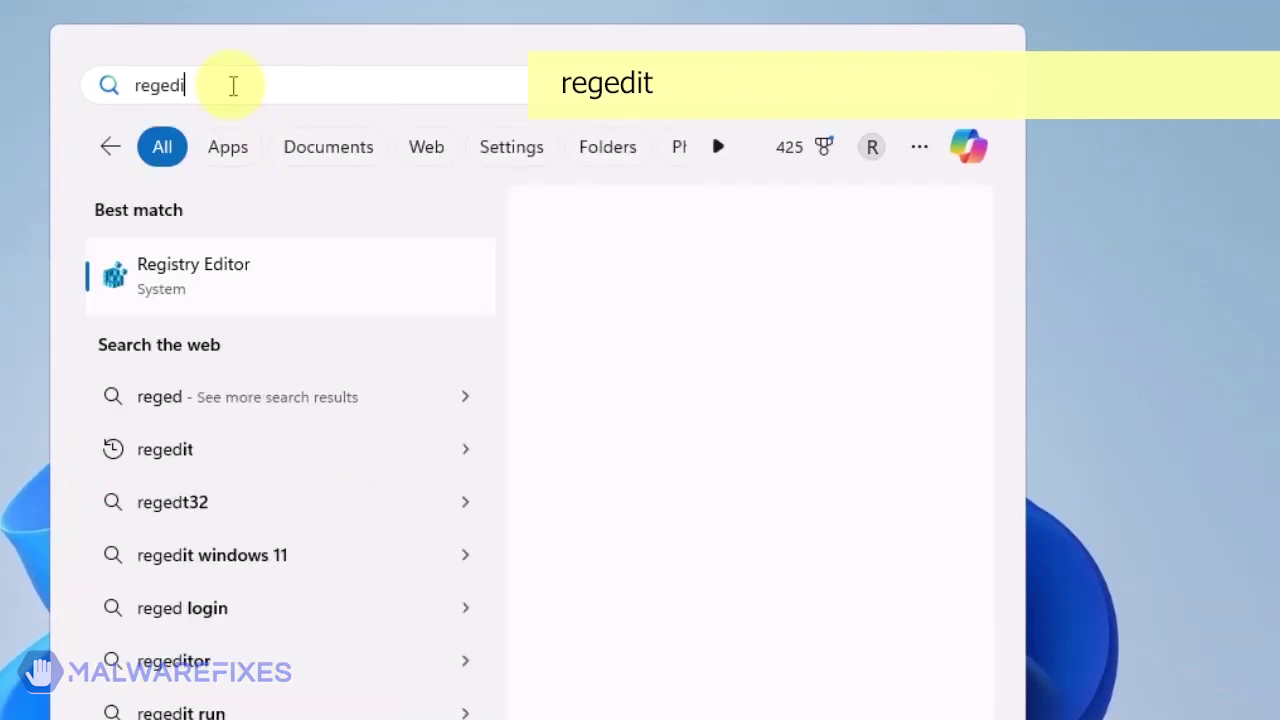
text(t)
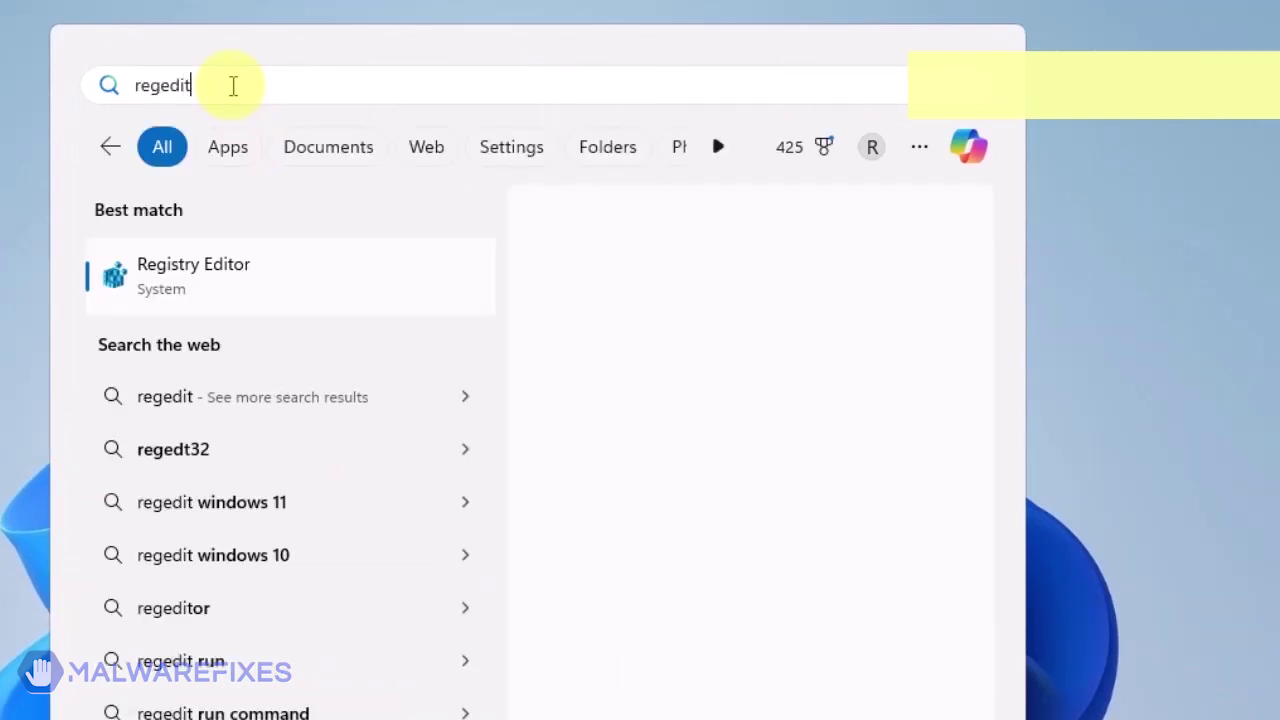
click(268, 278)
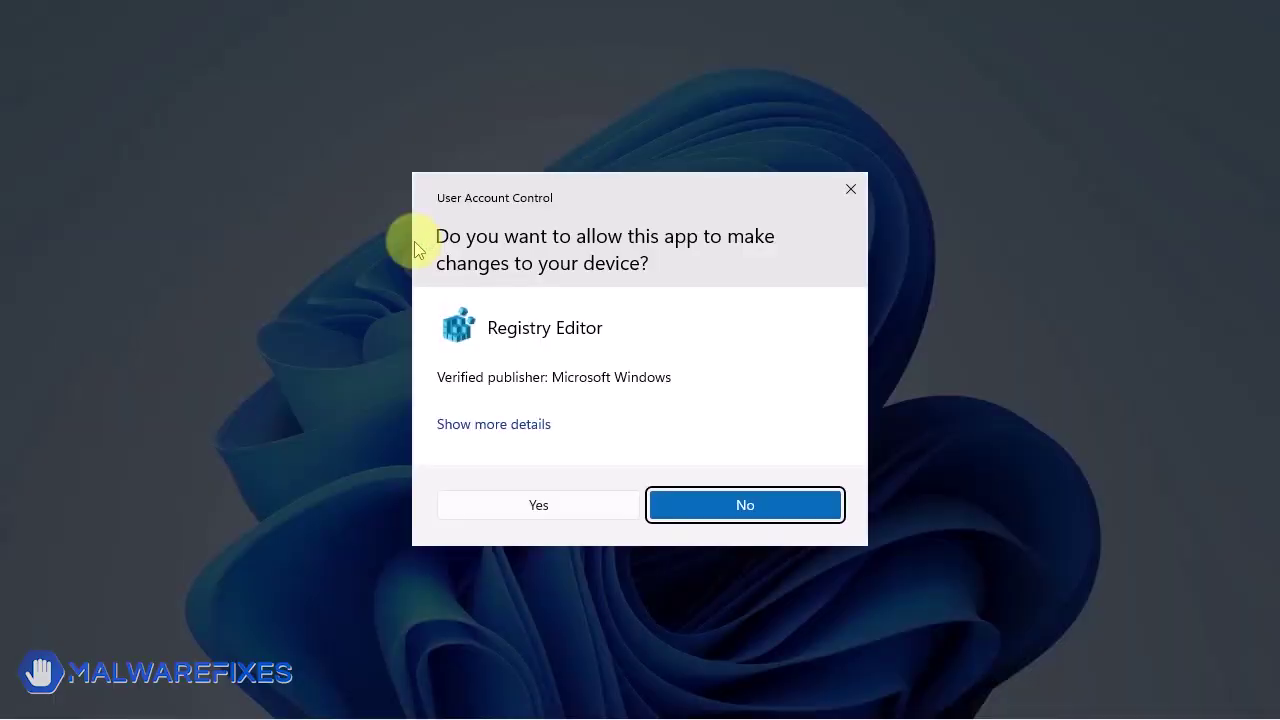
click(541, 500)
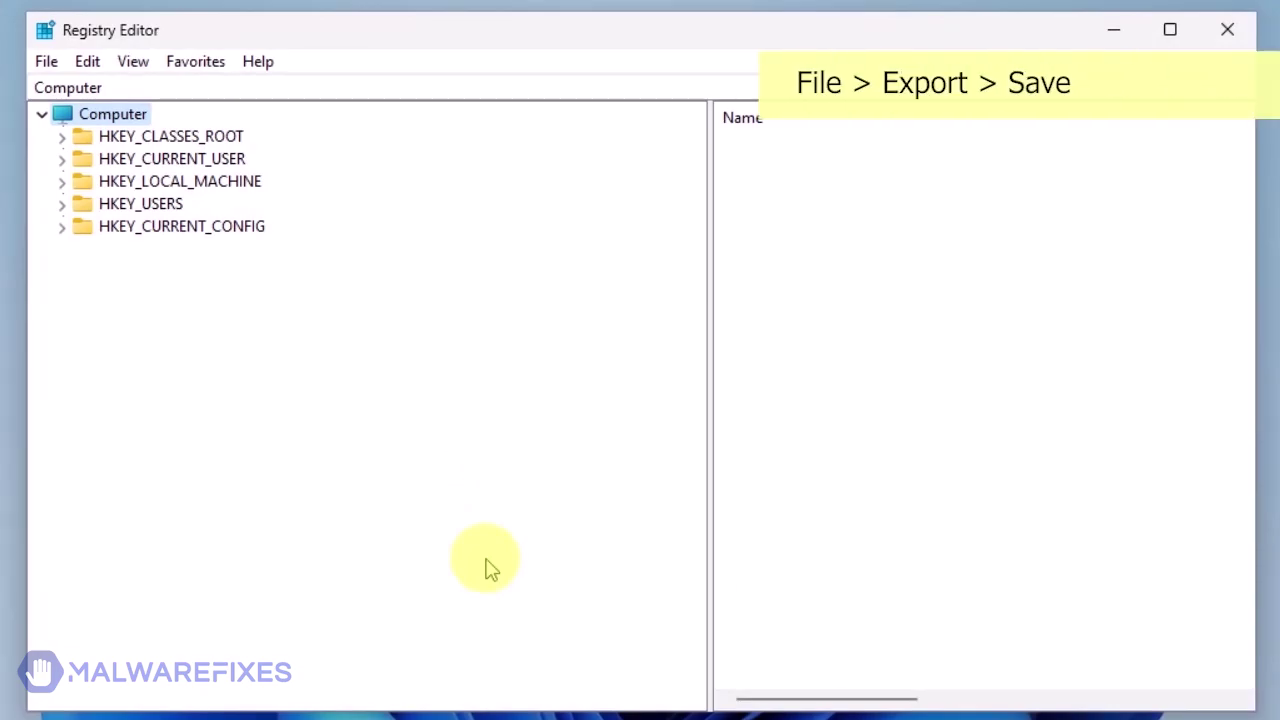
Export the entire registry to Documents as reg-backup
click(46, 61)
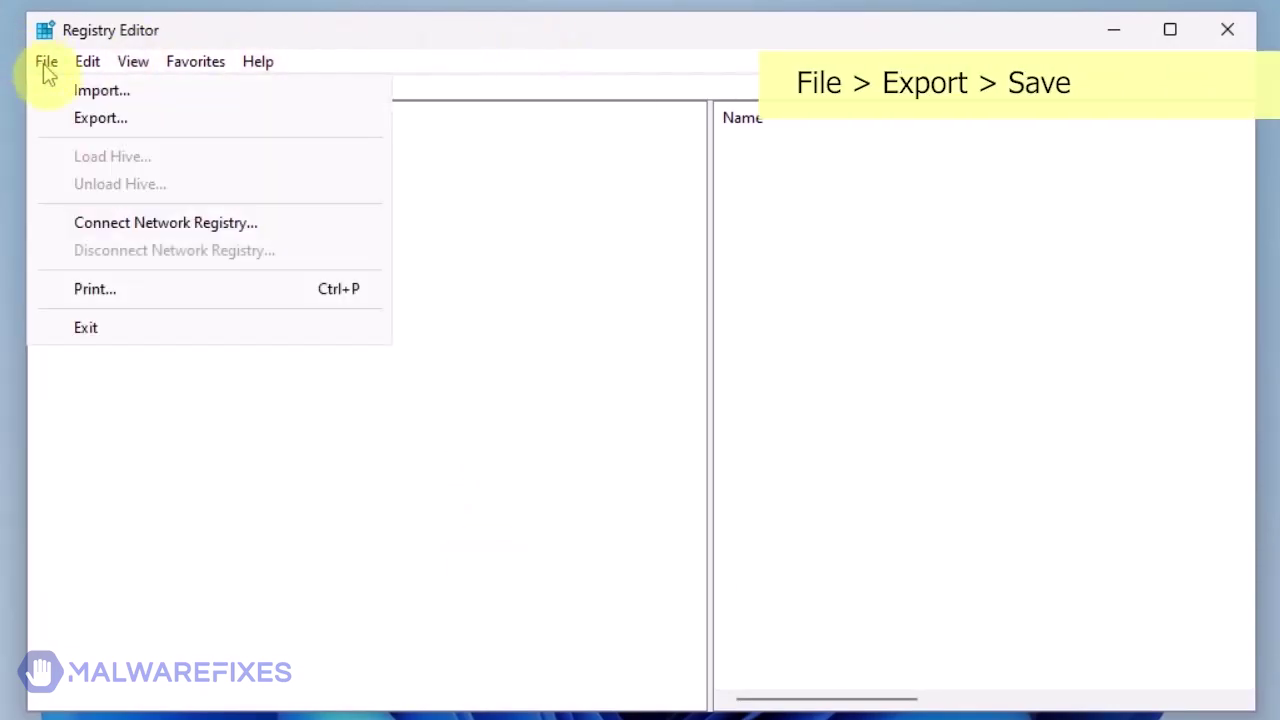
click(95, 117)
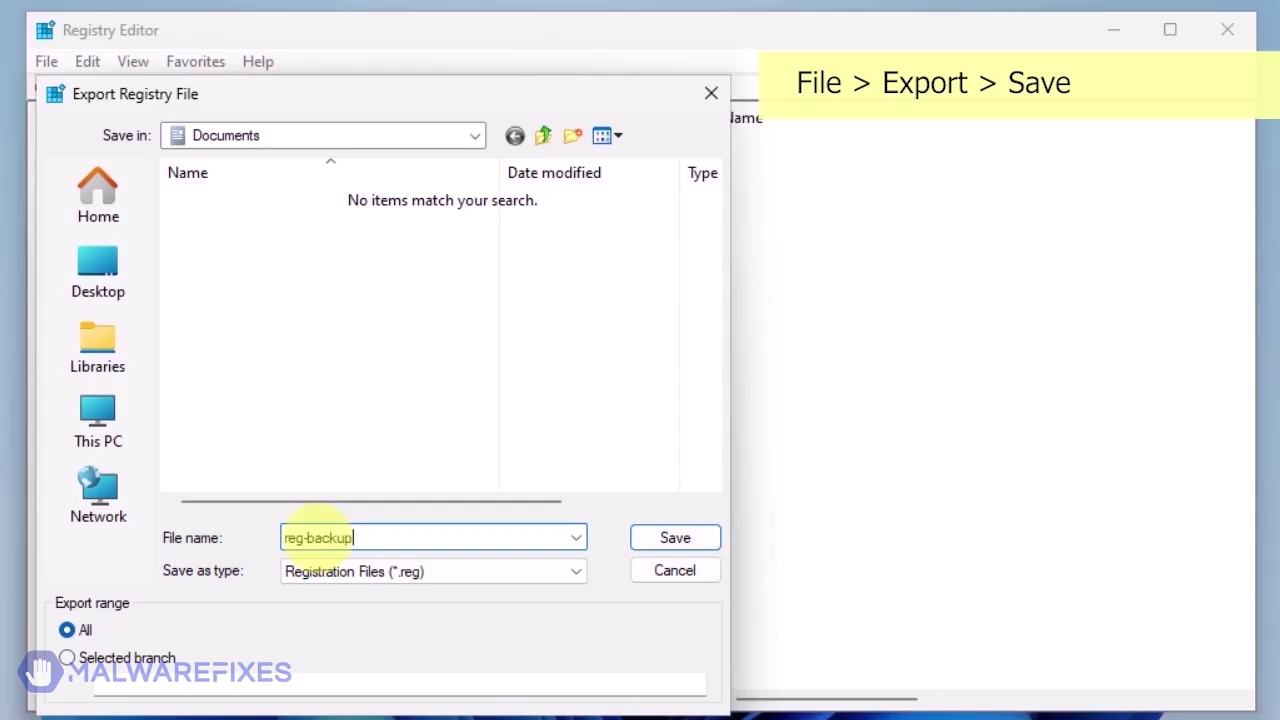
click(677, 540)
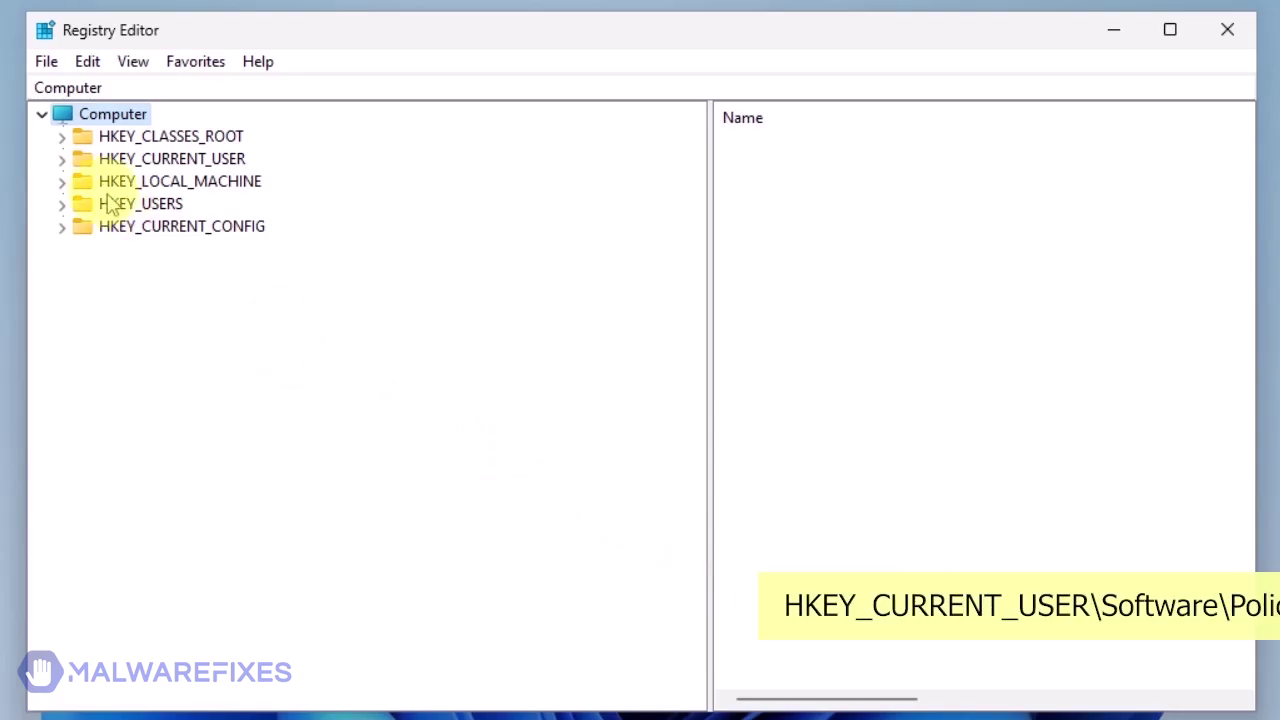
Delete the registry key HKEY_CURRENT_USER\Software\Policies\Google\Chrome and confirm with Yes
click(61, 159)
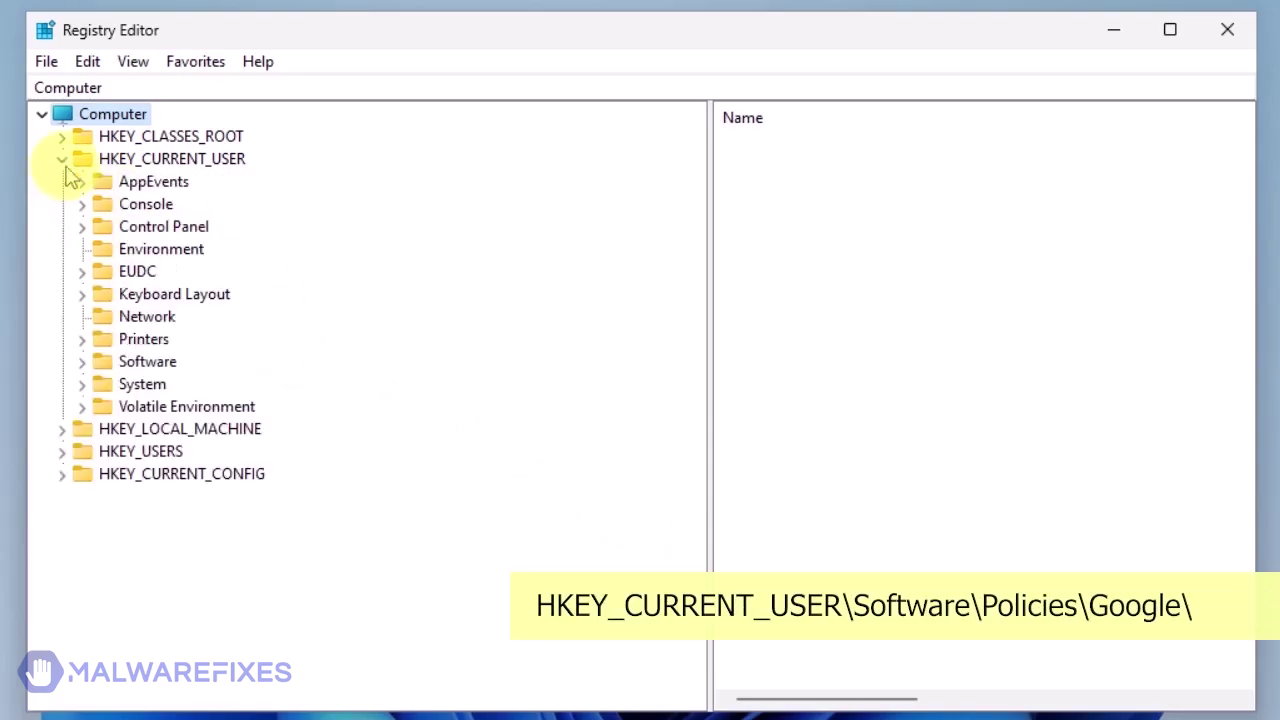
click(82, 362)
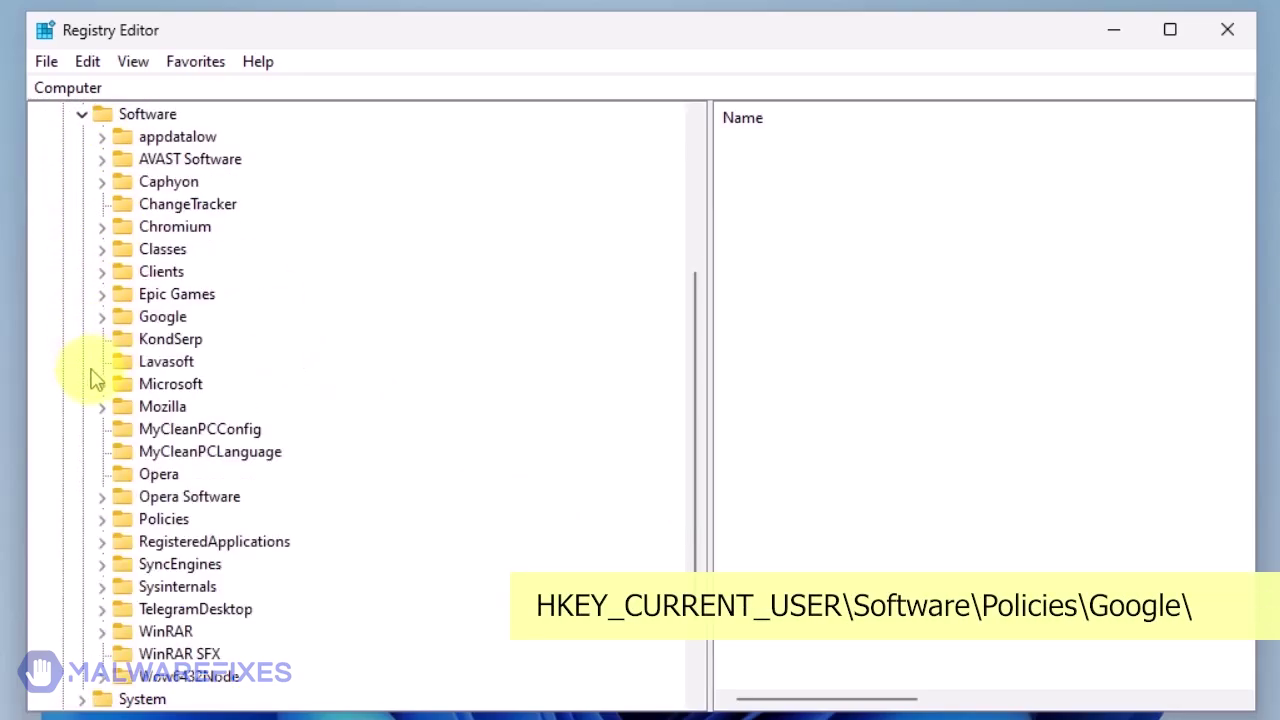
click(101, 519)
click(121, 541)
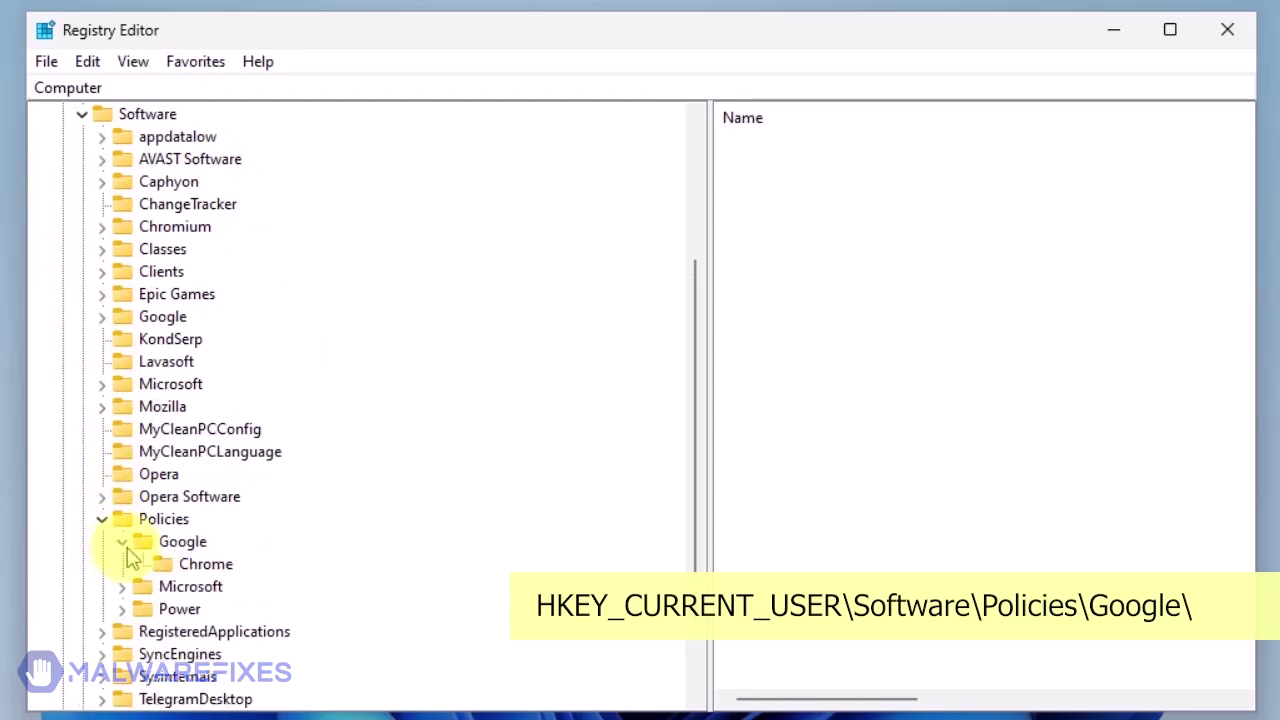
right_click(200, 564)
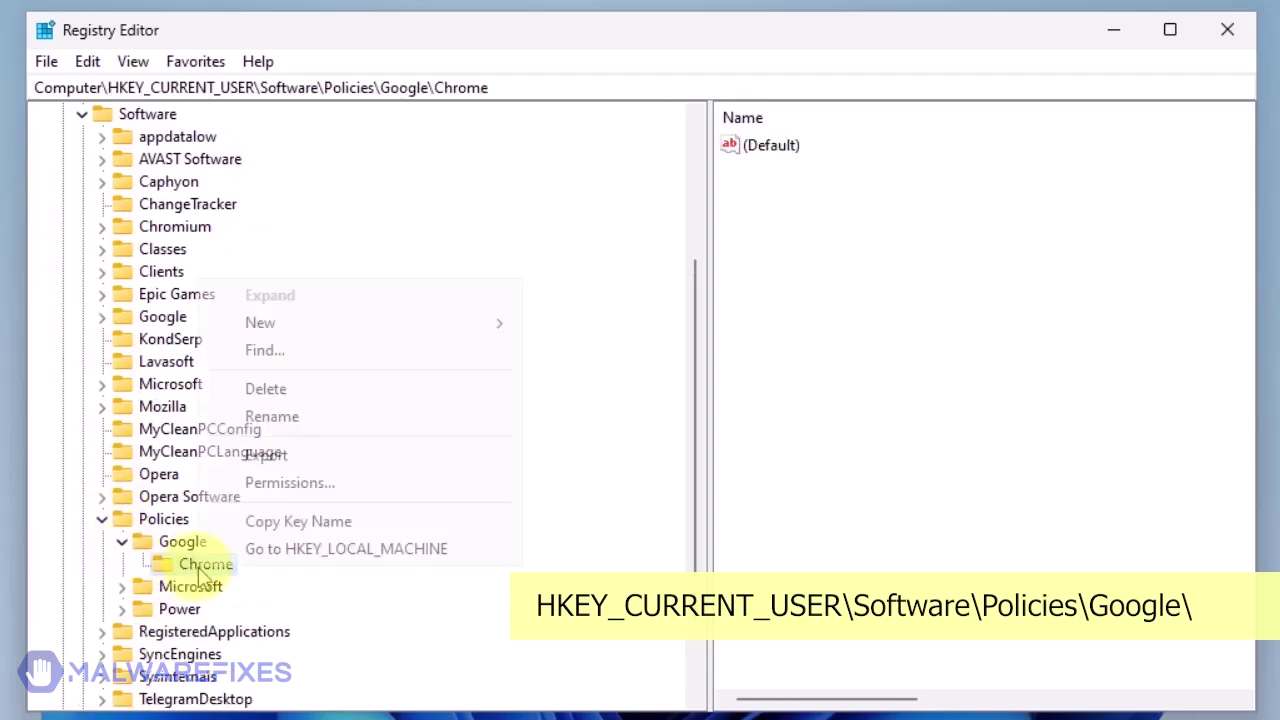
click(272, 390)
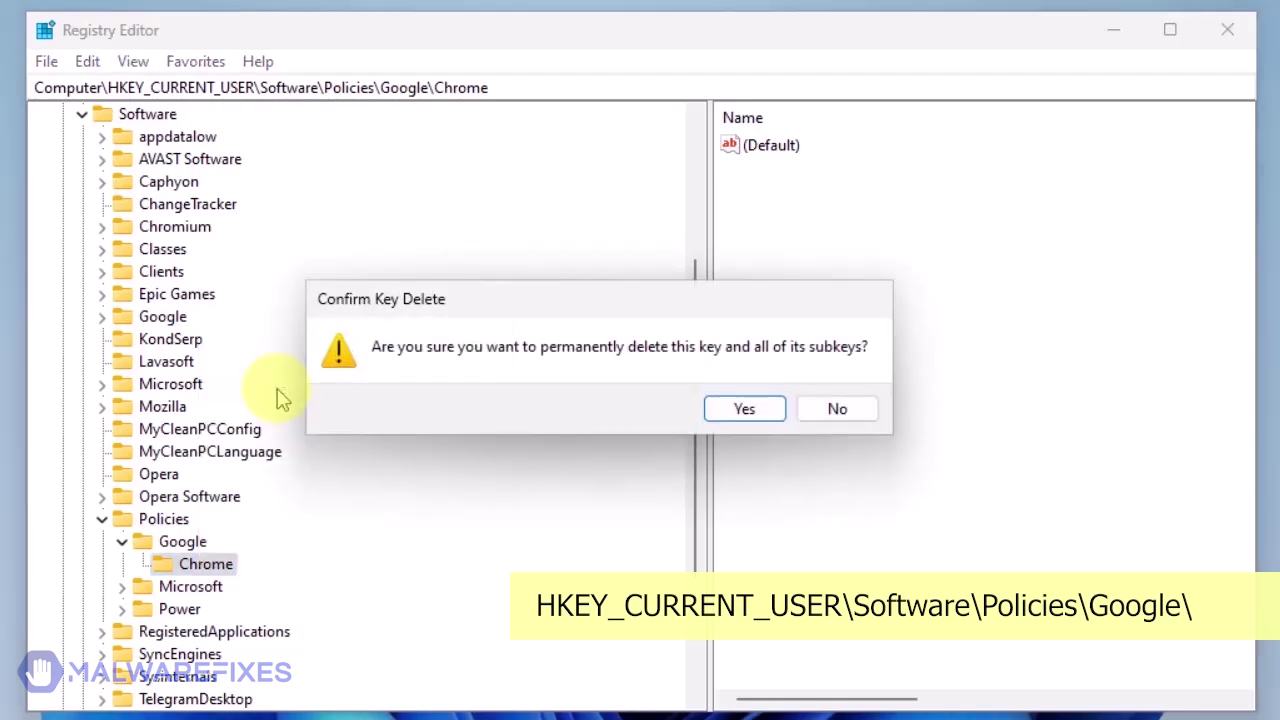
click(746, 417)
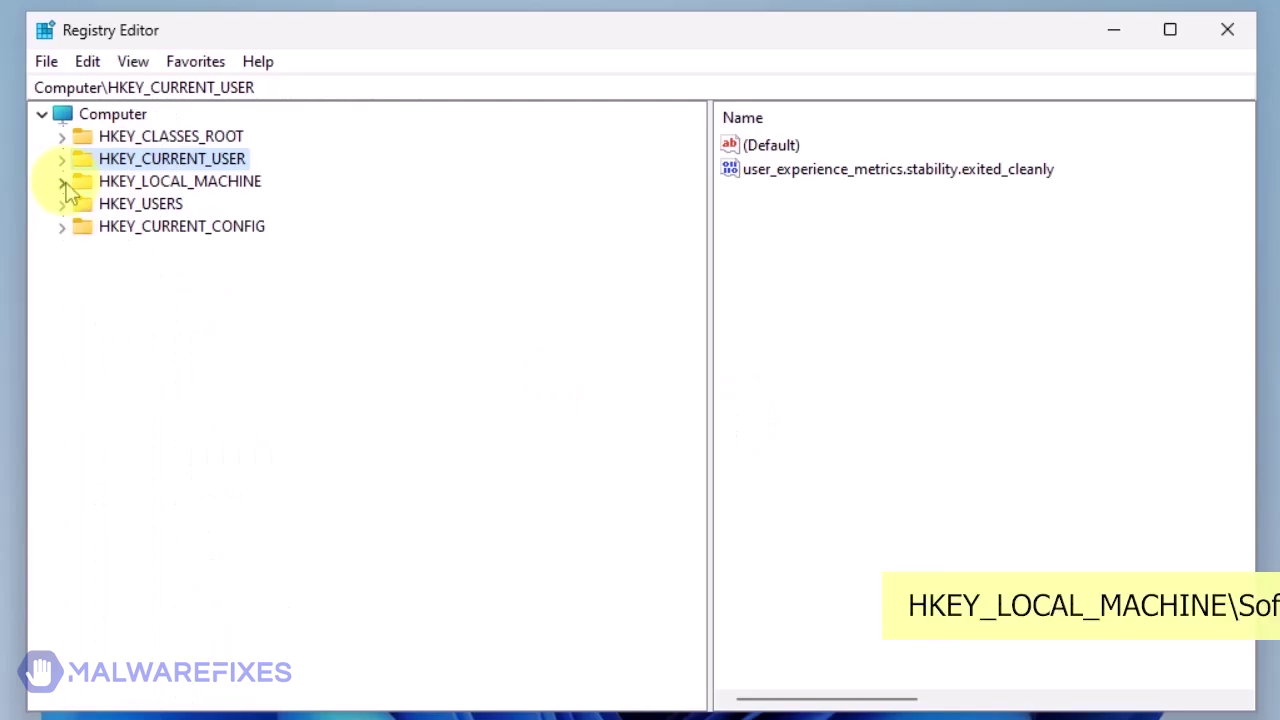
Delete the Chrome key under HKEY_LOCAL_MACHINE\SOFTWARE\Policies\Google and confirm
click(63, 183)
click(83, 295)
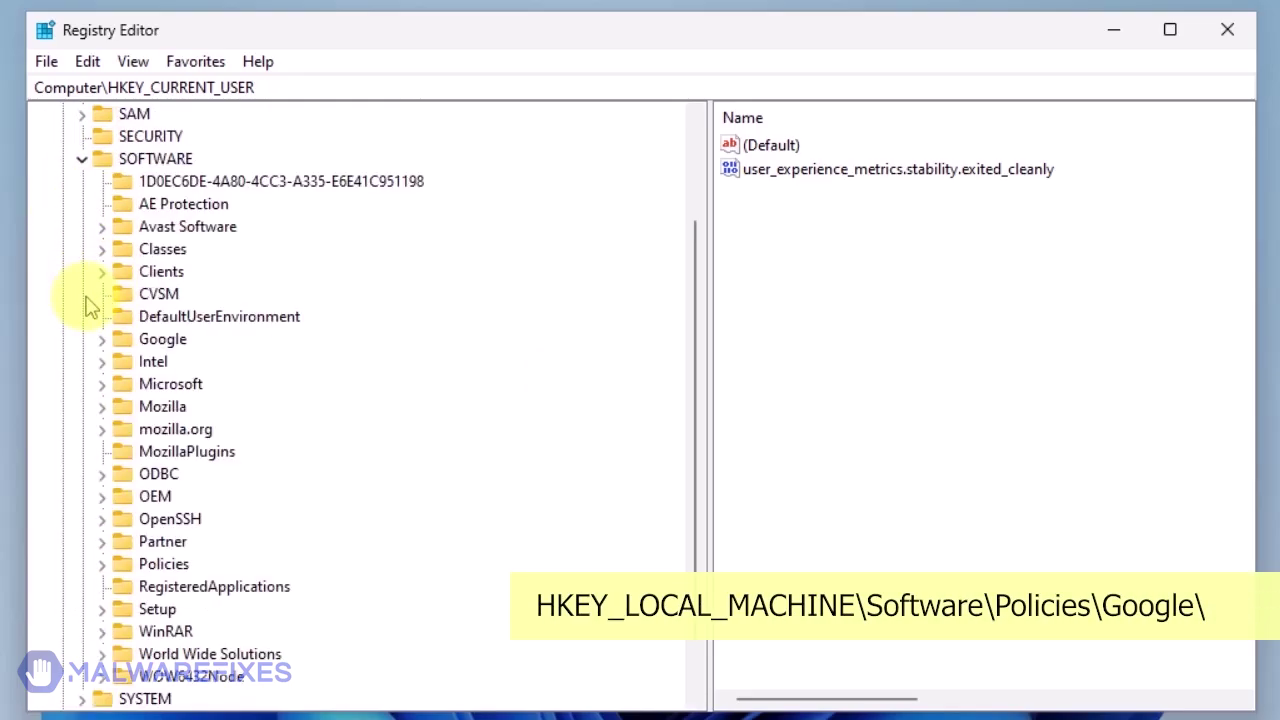
click(104, 566)
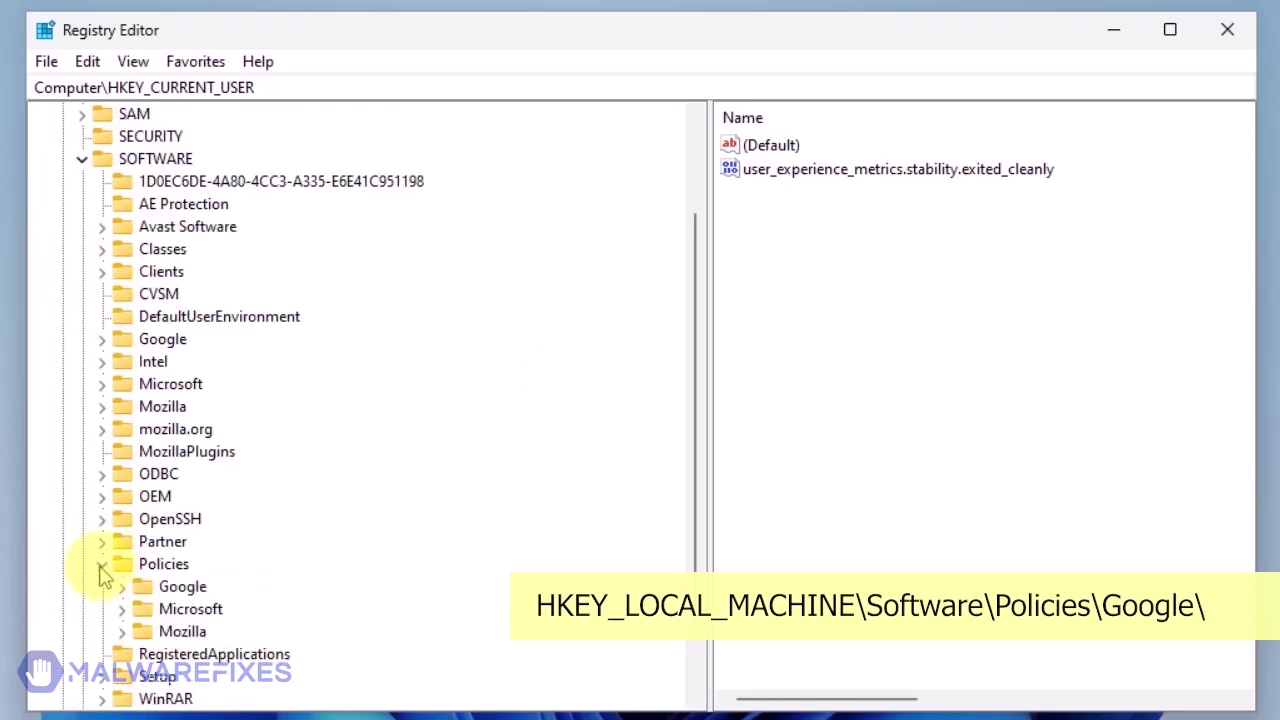
click(121, 588)
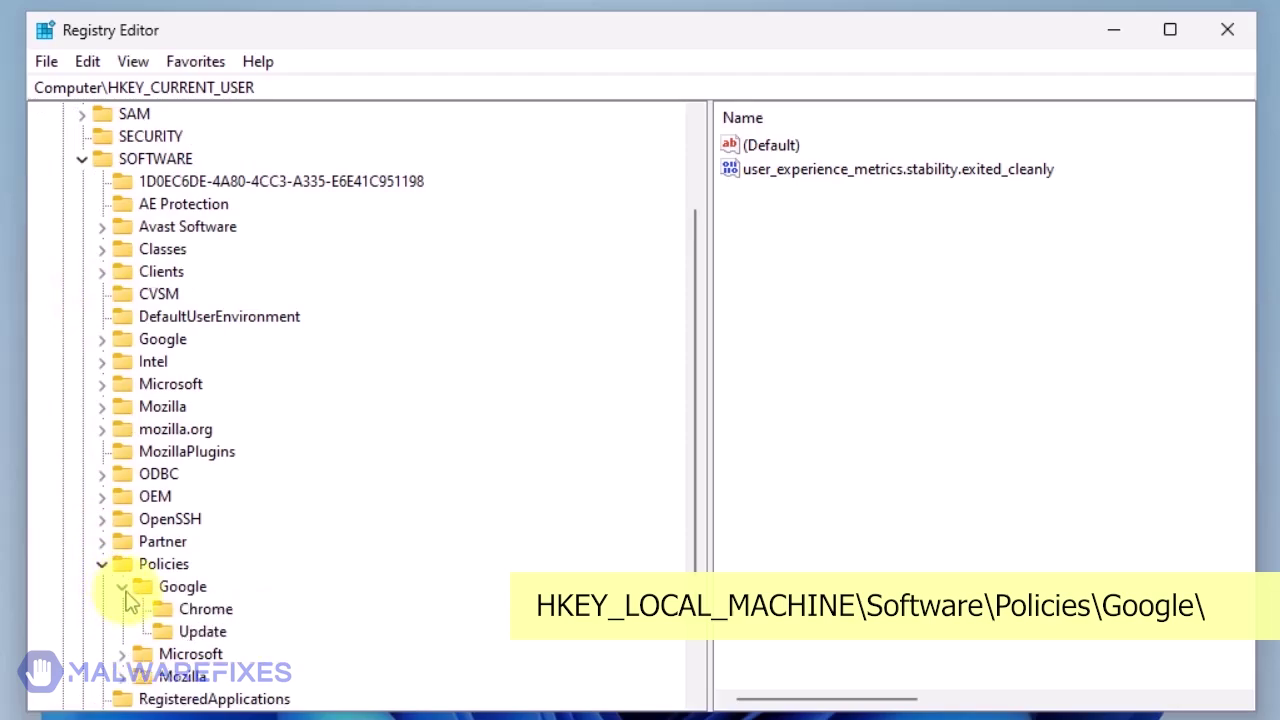
right_click(228, 614)
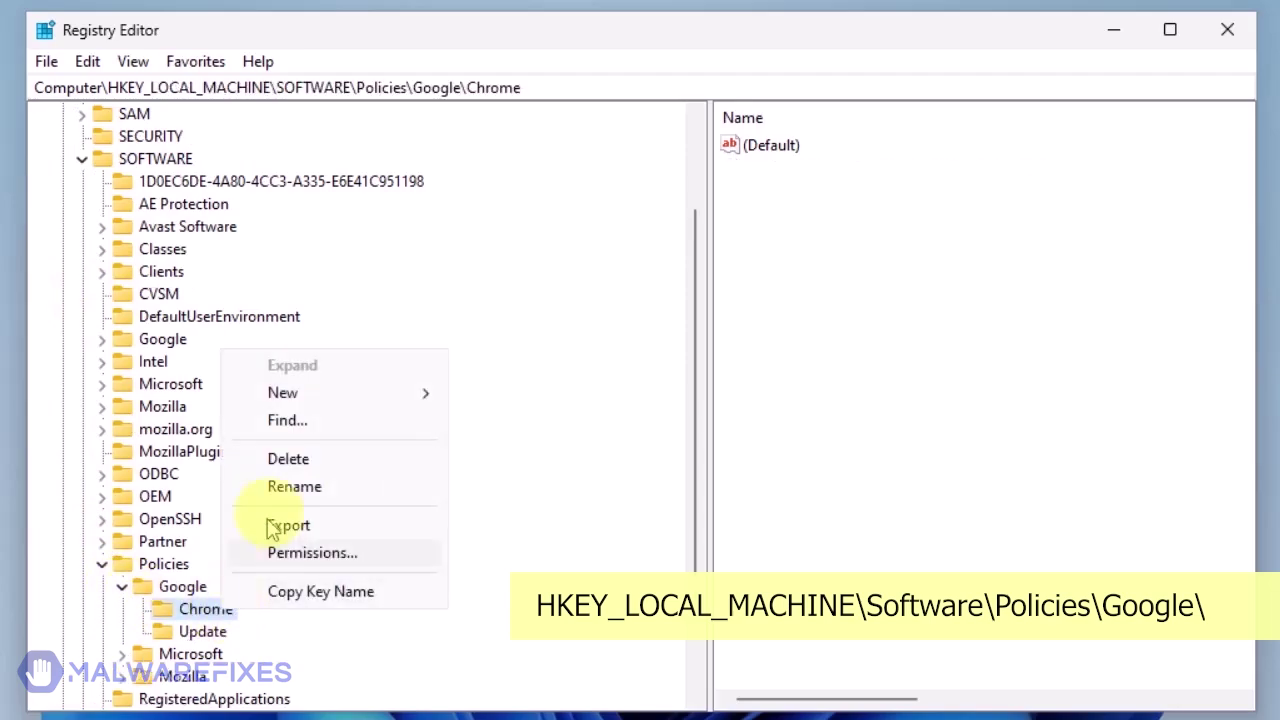
click(288, 459)
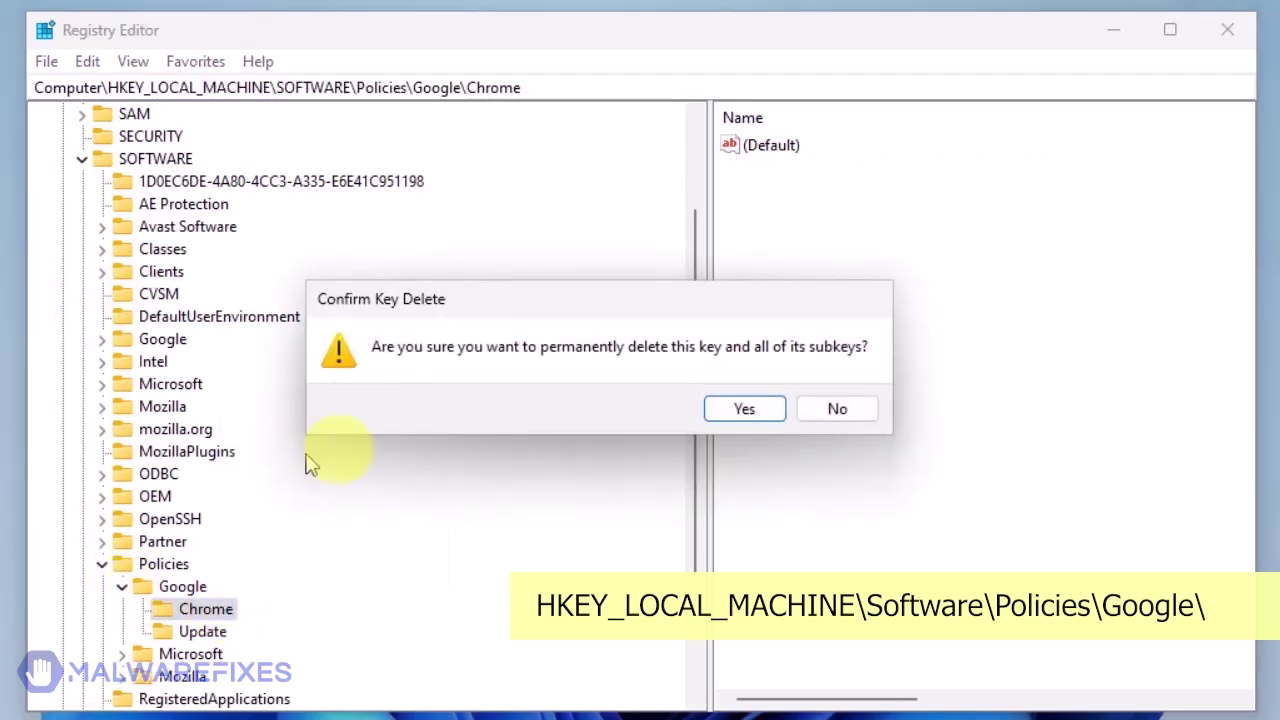
click(744, 410)
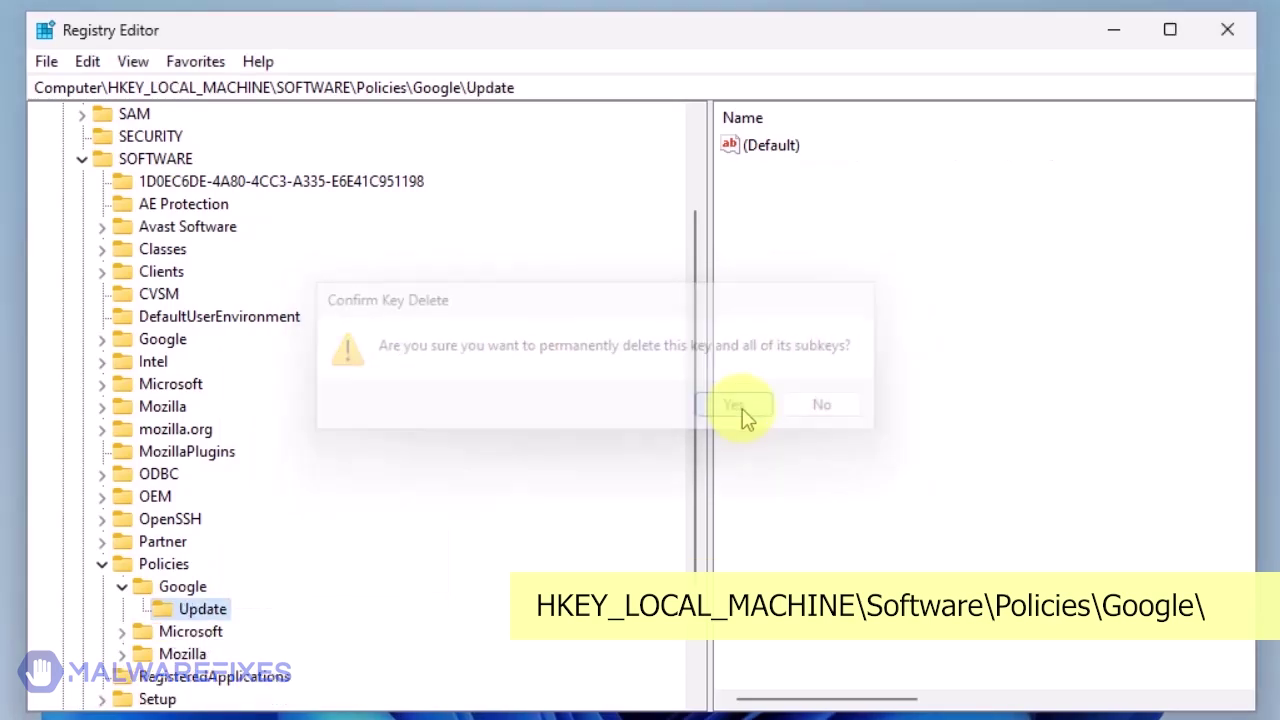
Delete the neighbouring Update key under Google as well, then close Registry Editor
right_click(228, 622)
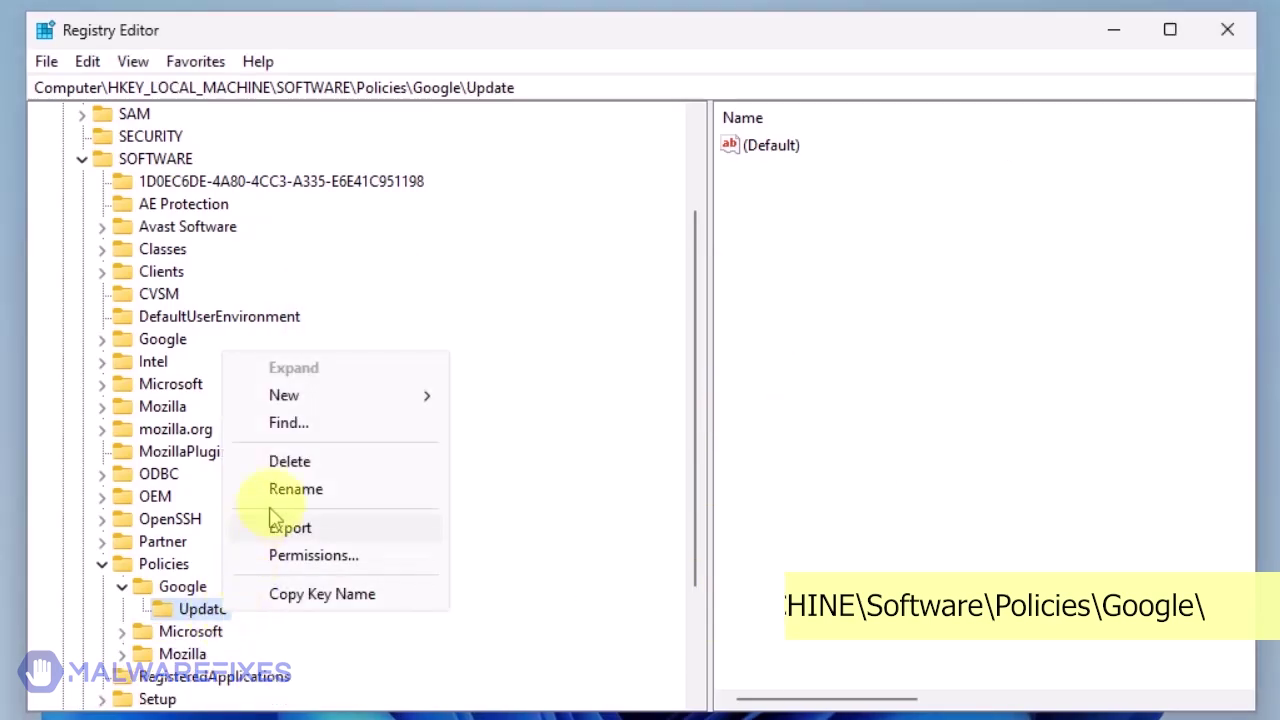
click(290, 465)
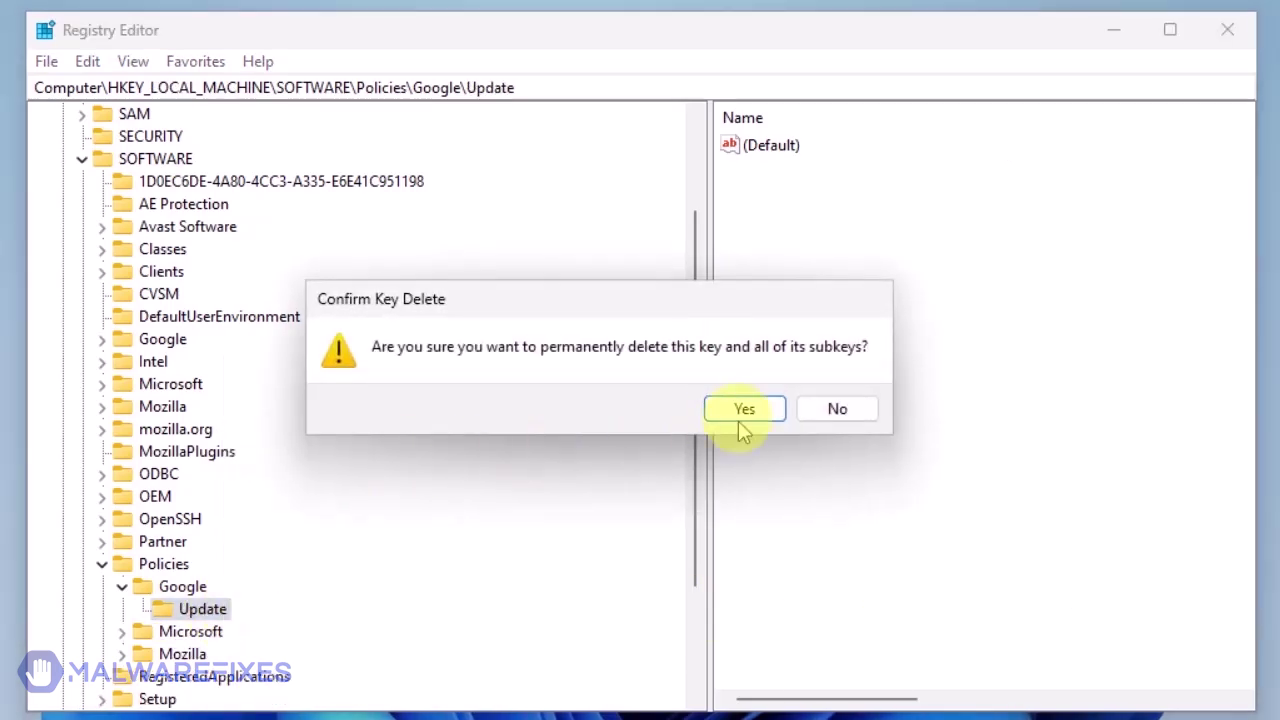
click(744, 412)
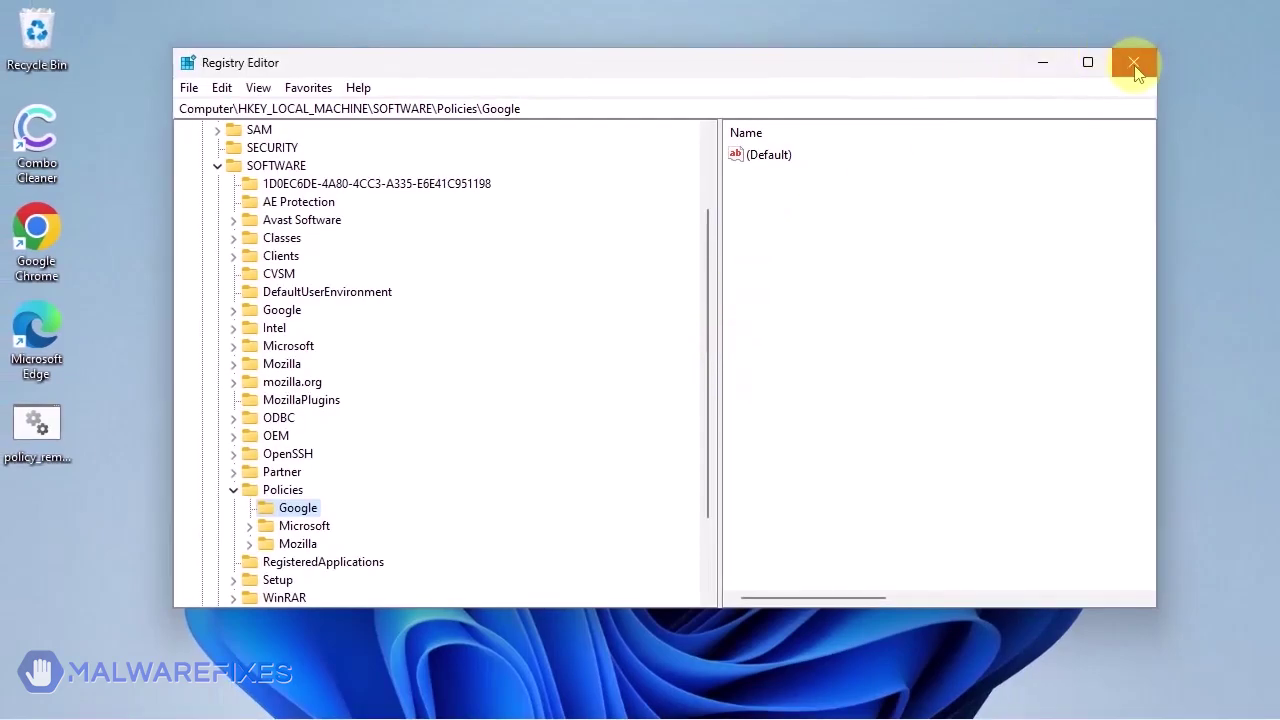
click(1134, 64)
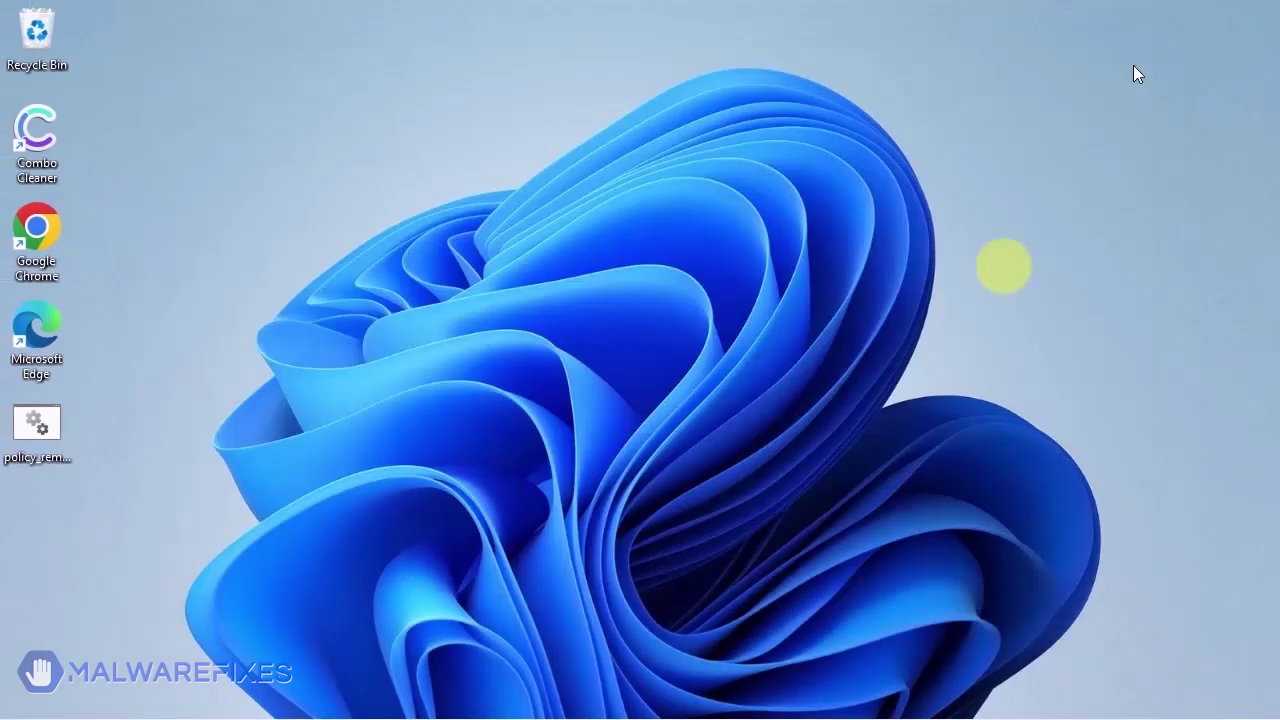
In File Explorer, browse to C:\Program Files (x86)\Google
mouse_move(650, 712)
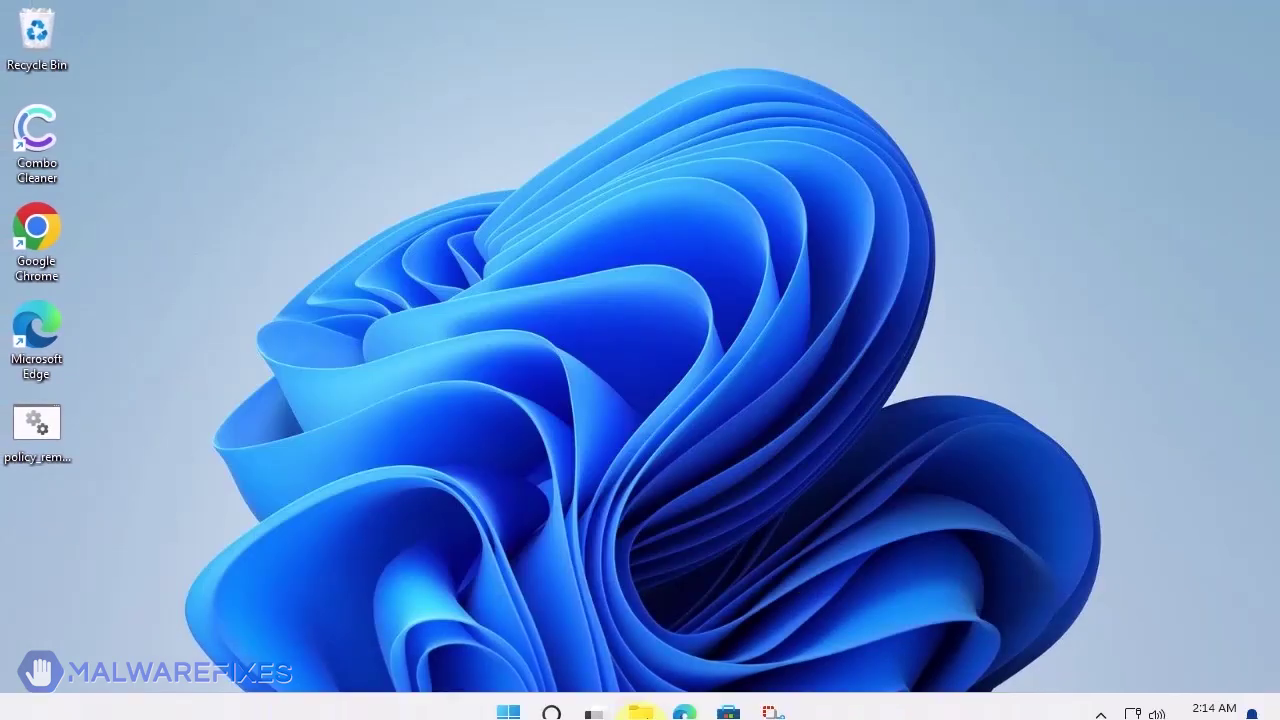
click(642, 697)
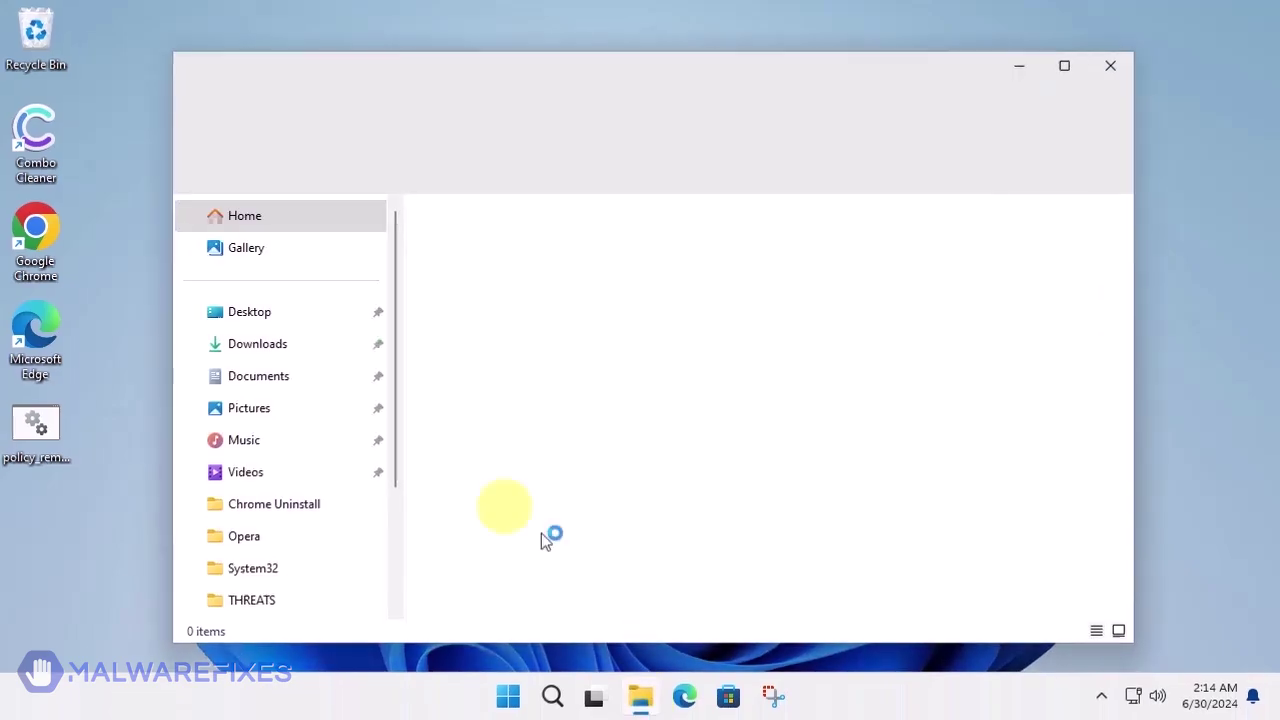
scroll(290, 530, down, 2)
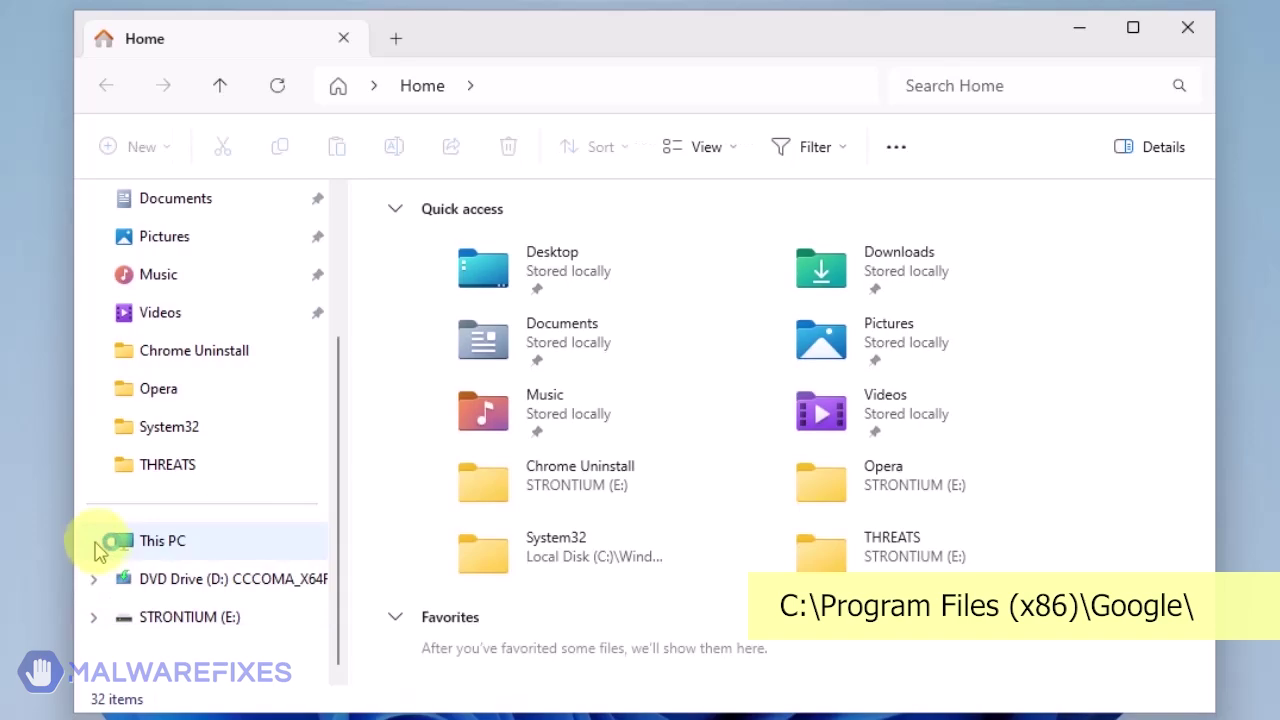
click(95, 542)
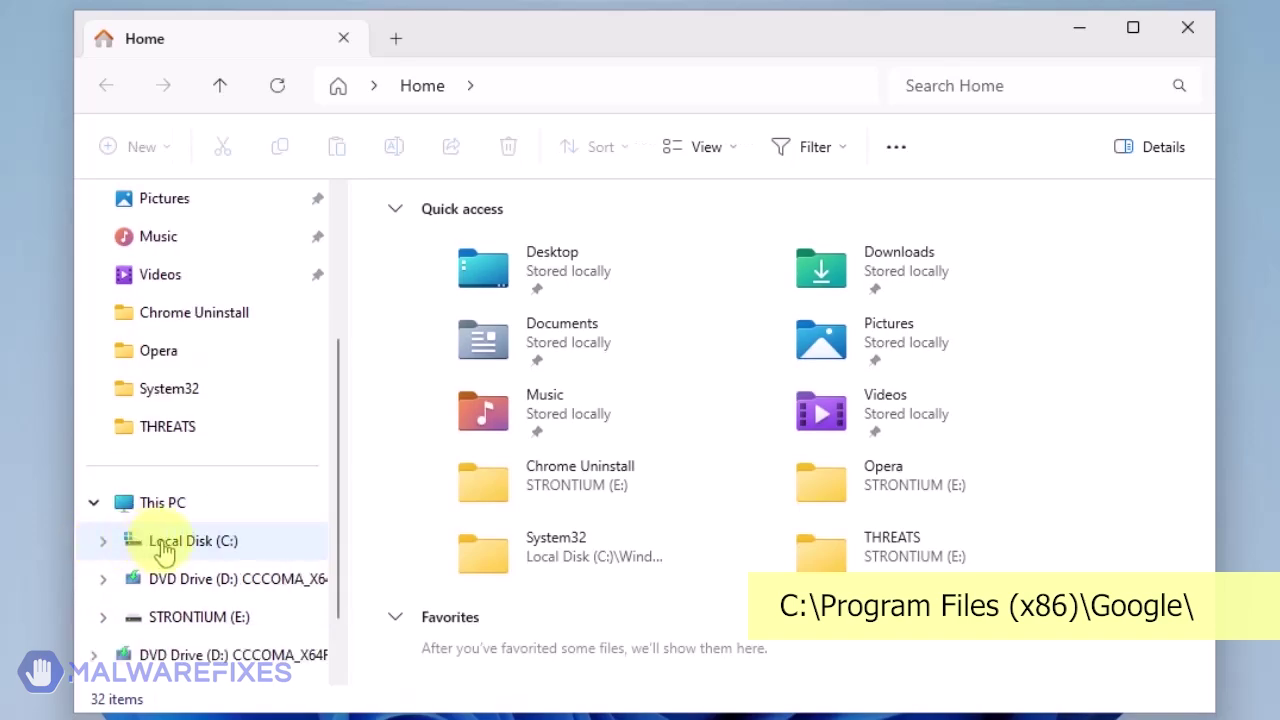
click(170, 550)
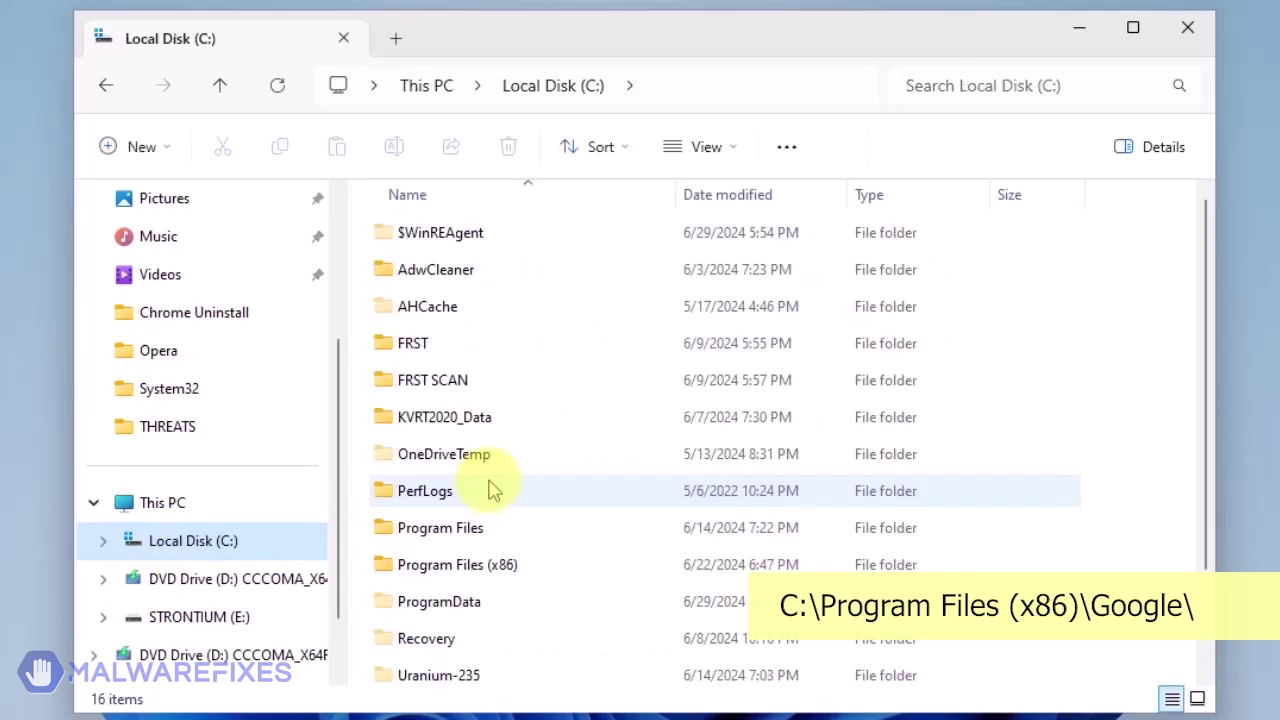
double_click(477, 565)
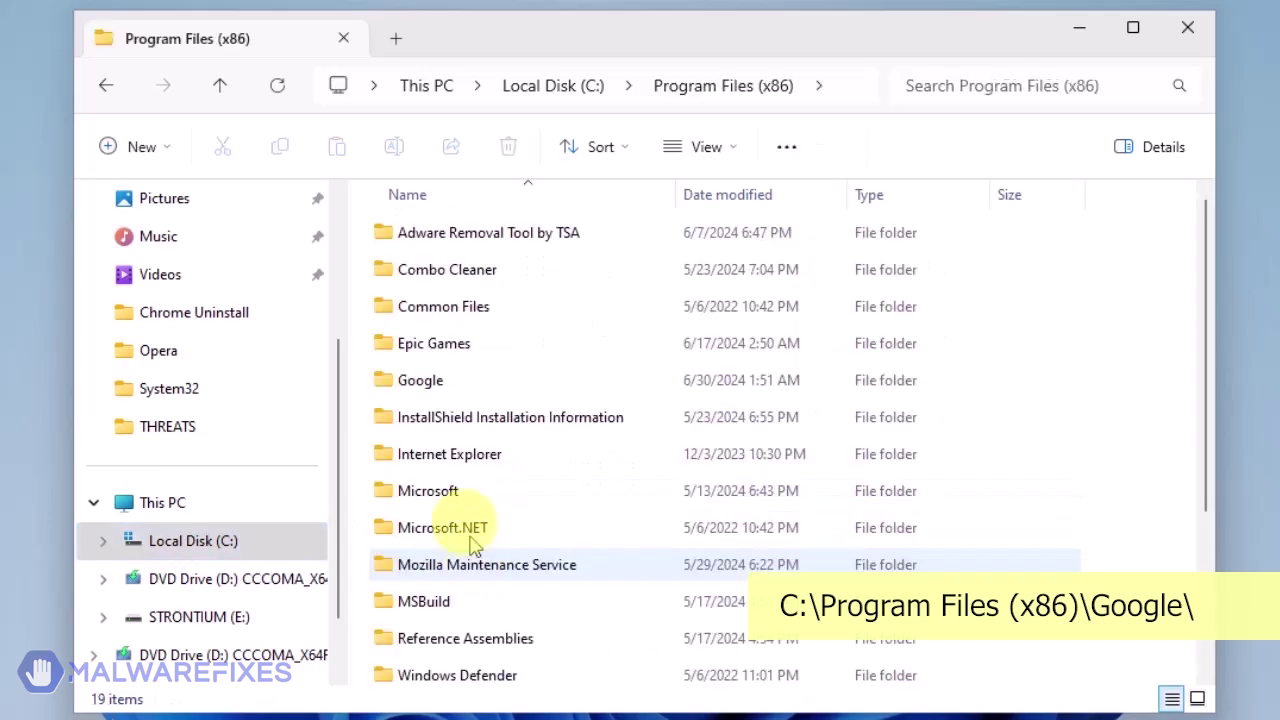
double_click(443, 383)
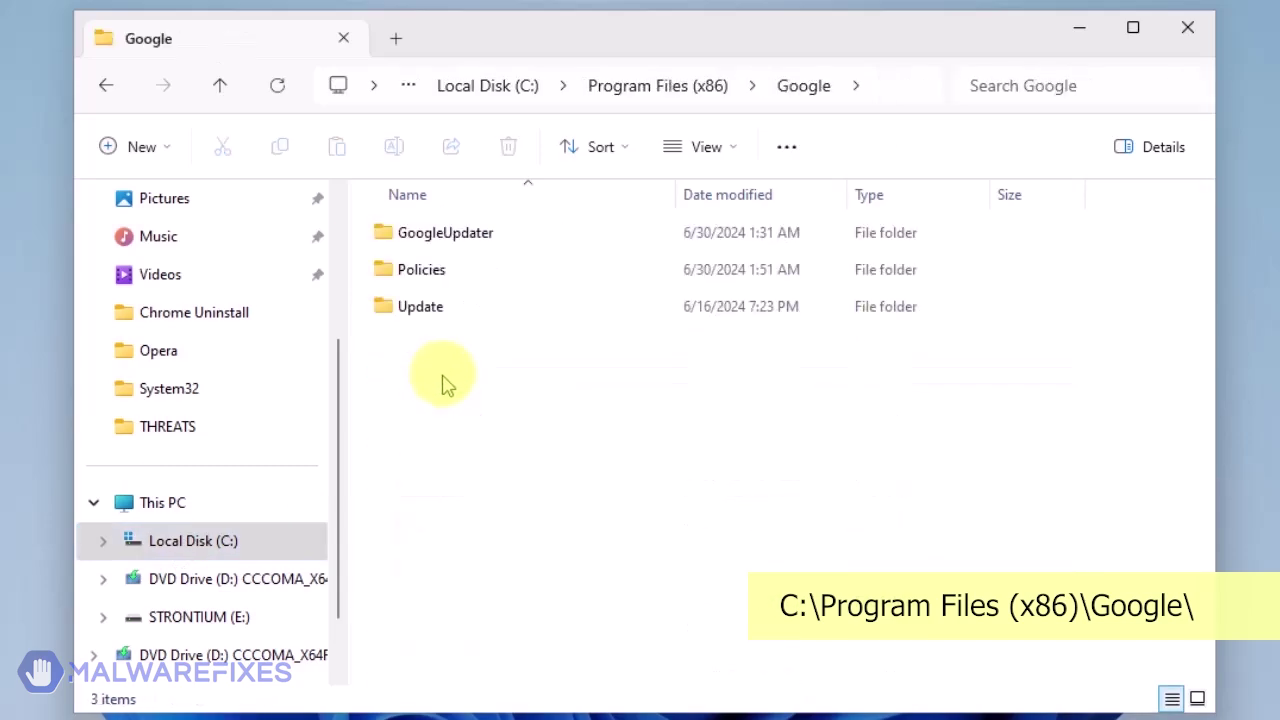
Delete the Policies folder with administrator permission, then close File Explorer
click(435, 278)
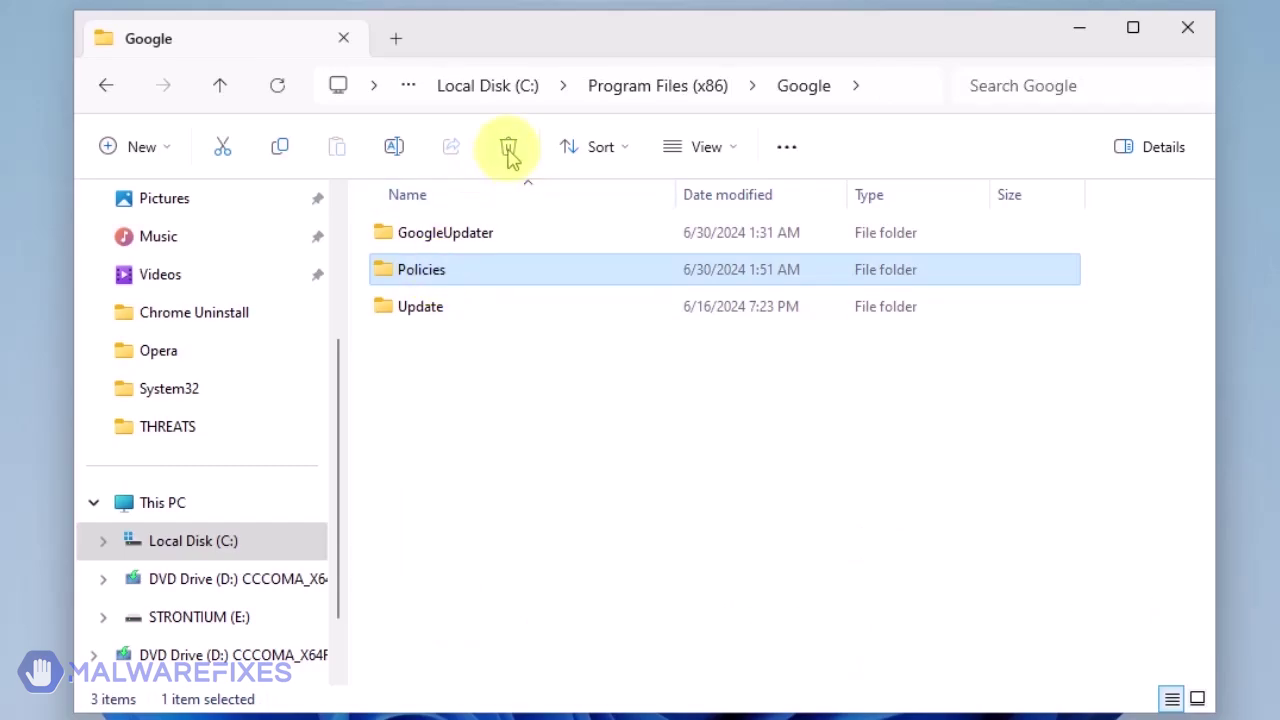
click(509, 150)
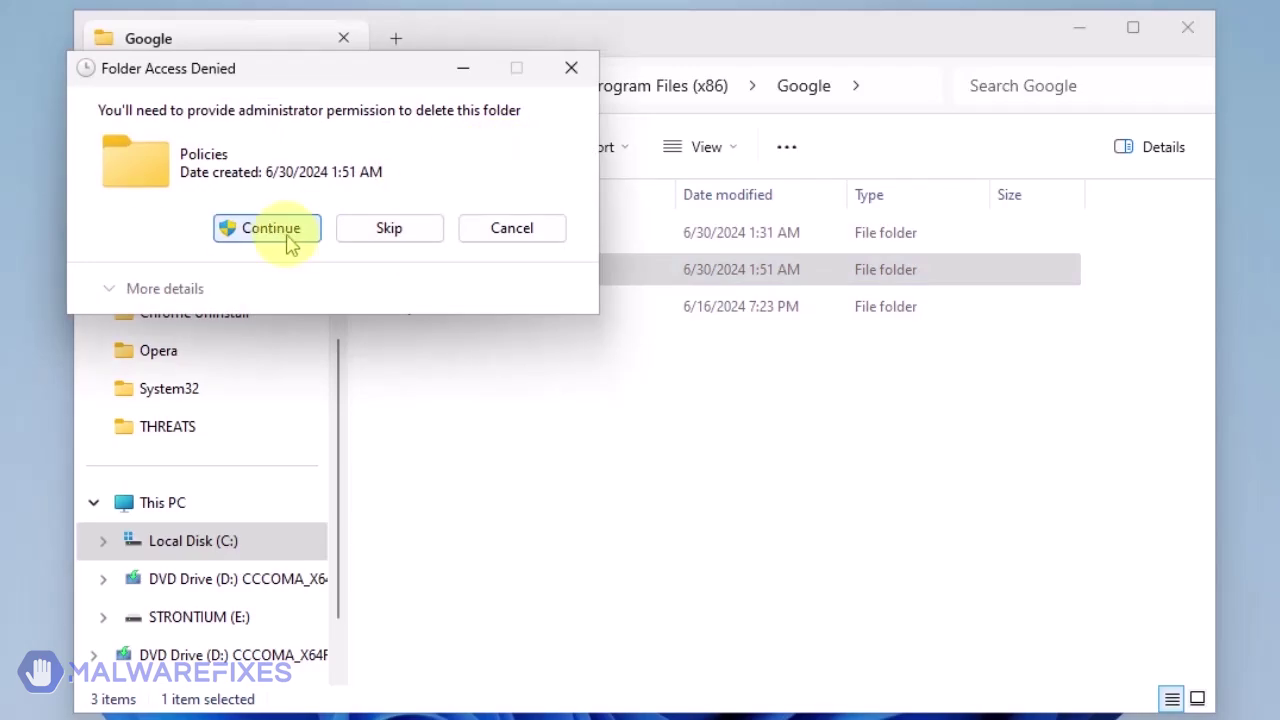
click(270, 229)
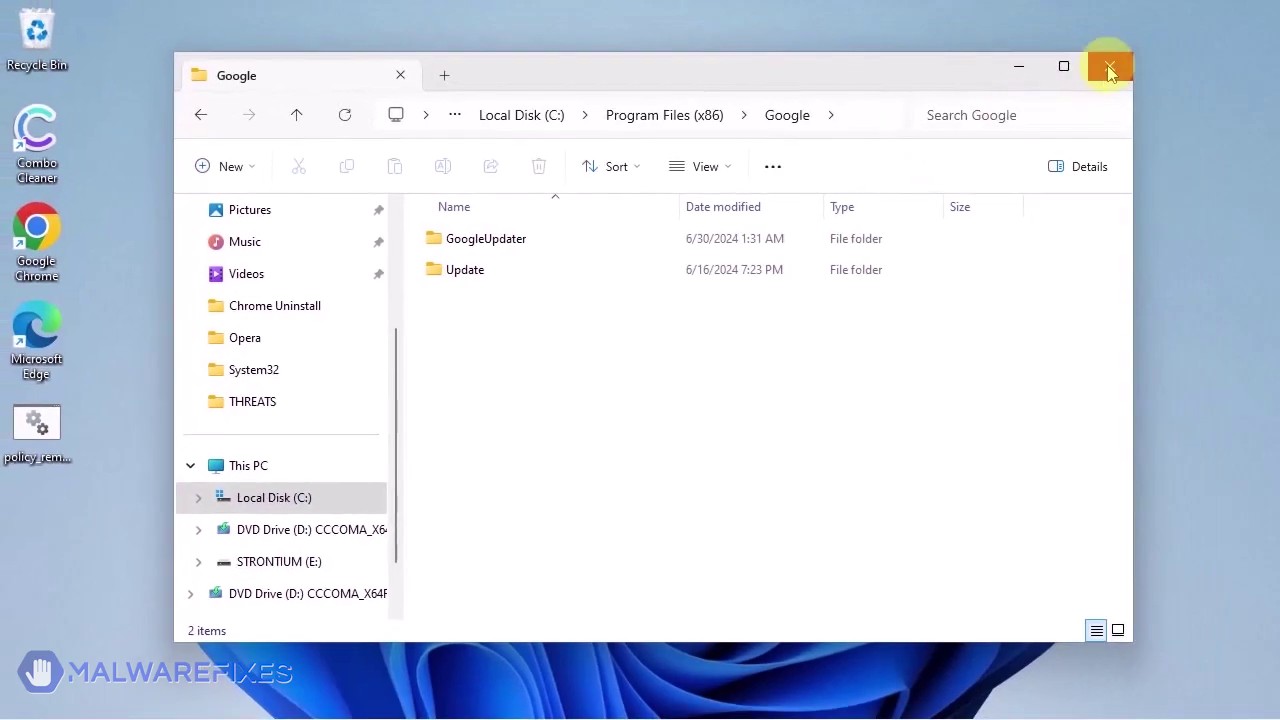
click(1110, 70)
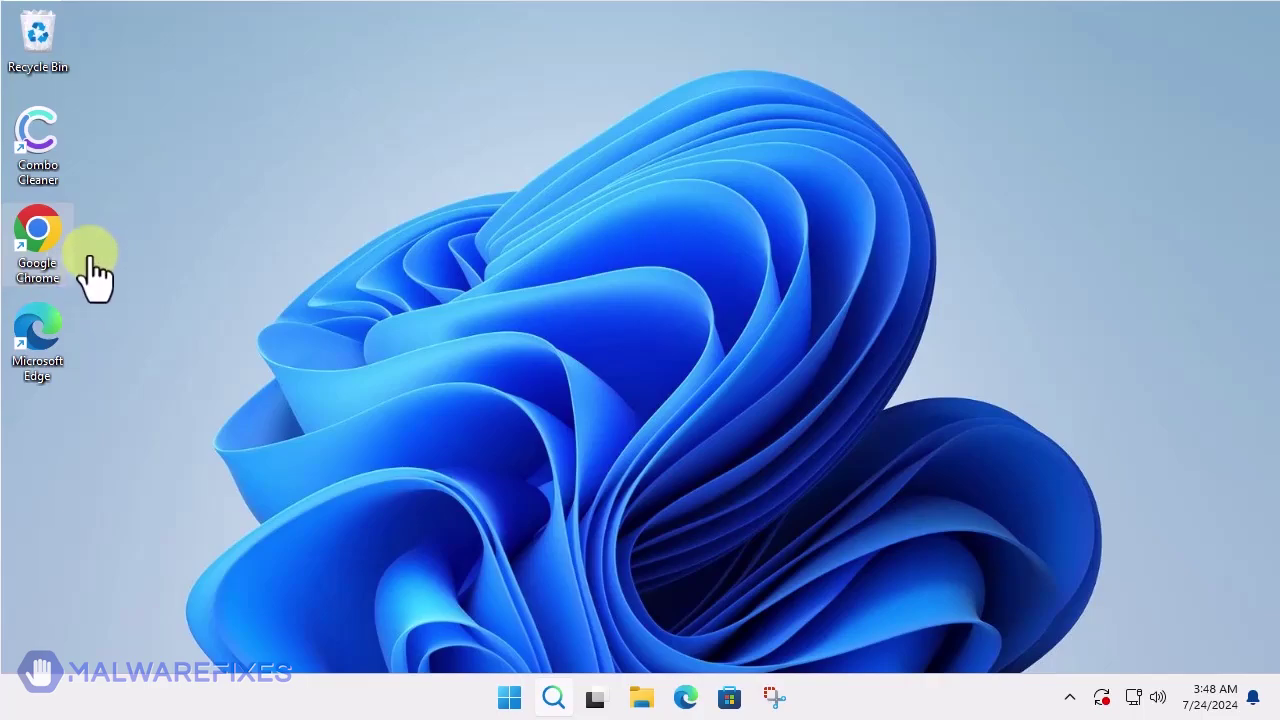
In Chrome's Manage Extensions page, remove KSEARCHY and confirm, then close Chrome
double_click(38, 240)
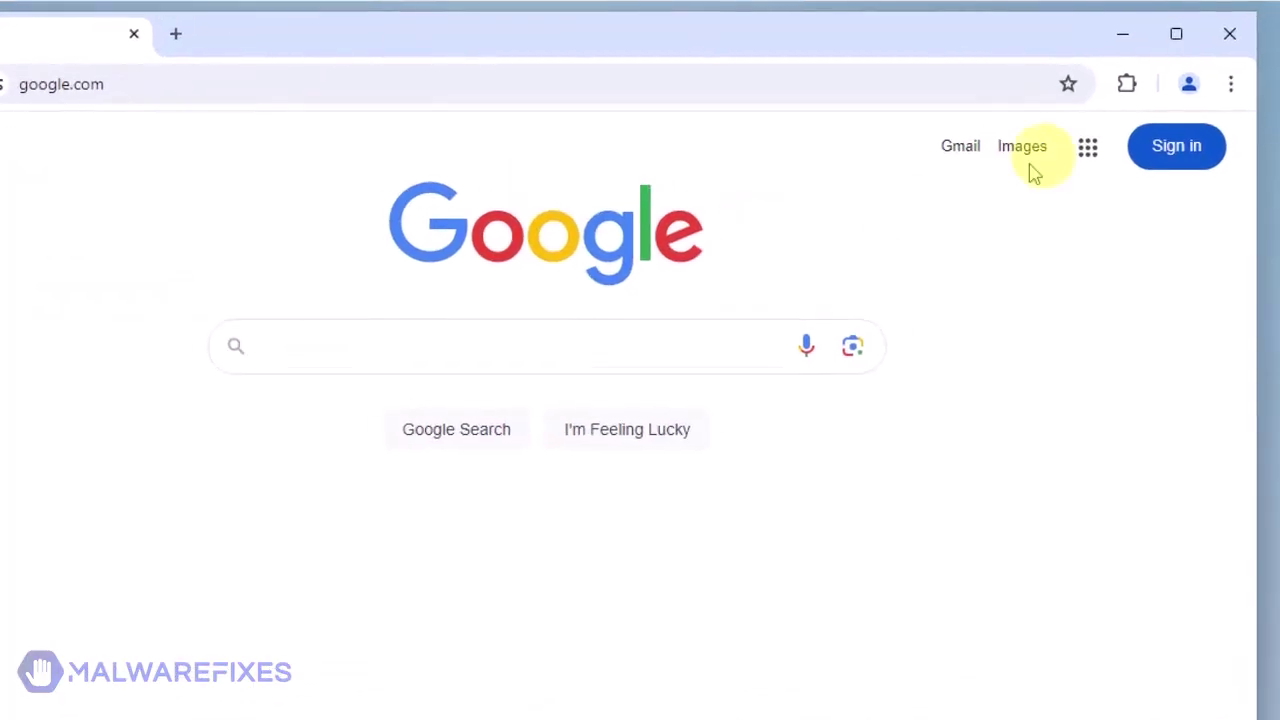
click(1230, 90)
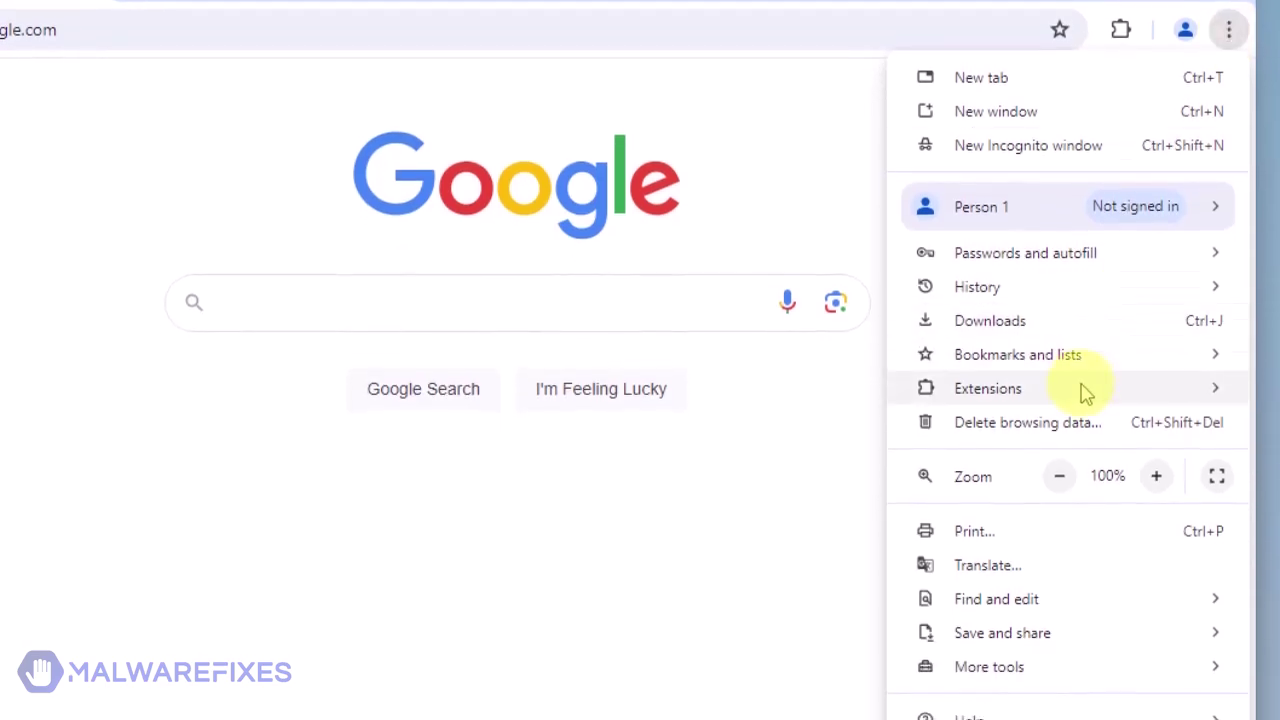
mouse_move(1083, 455)
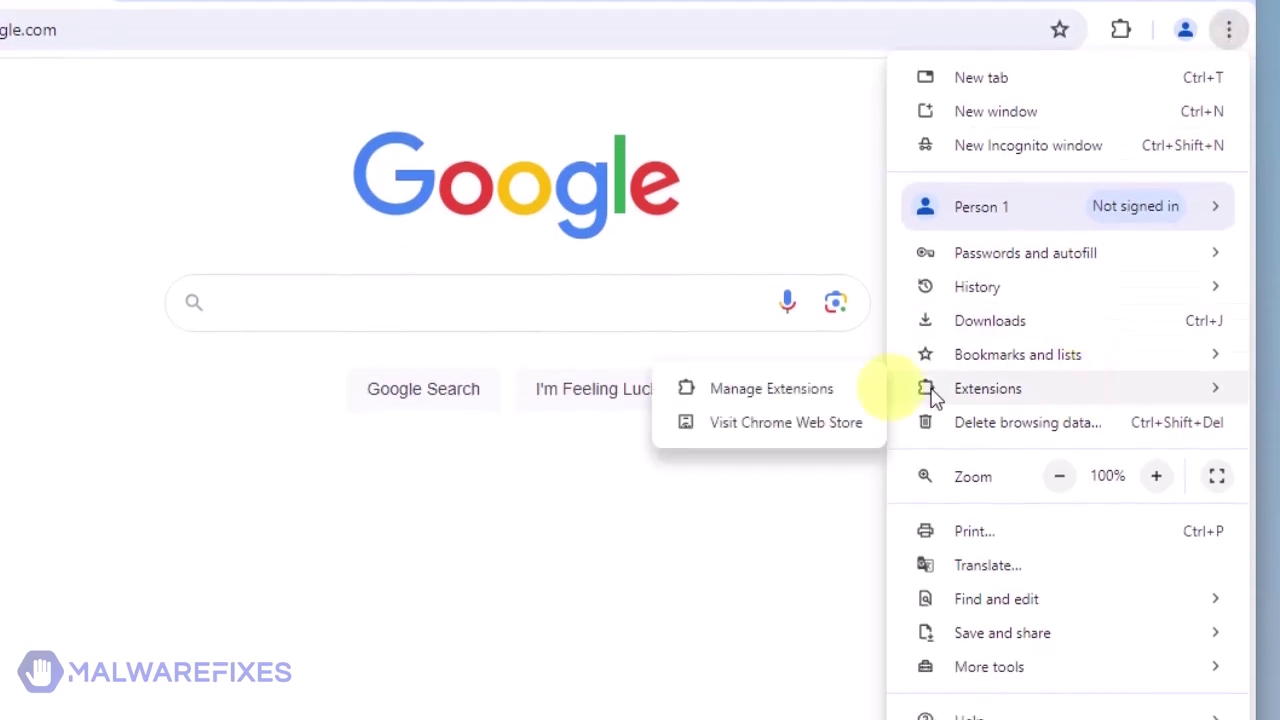
click(793, 397)
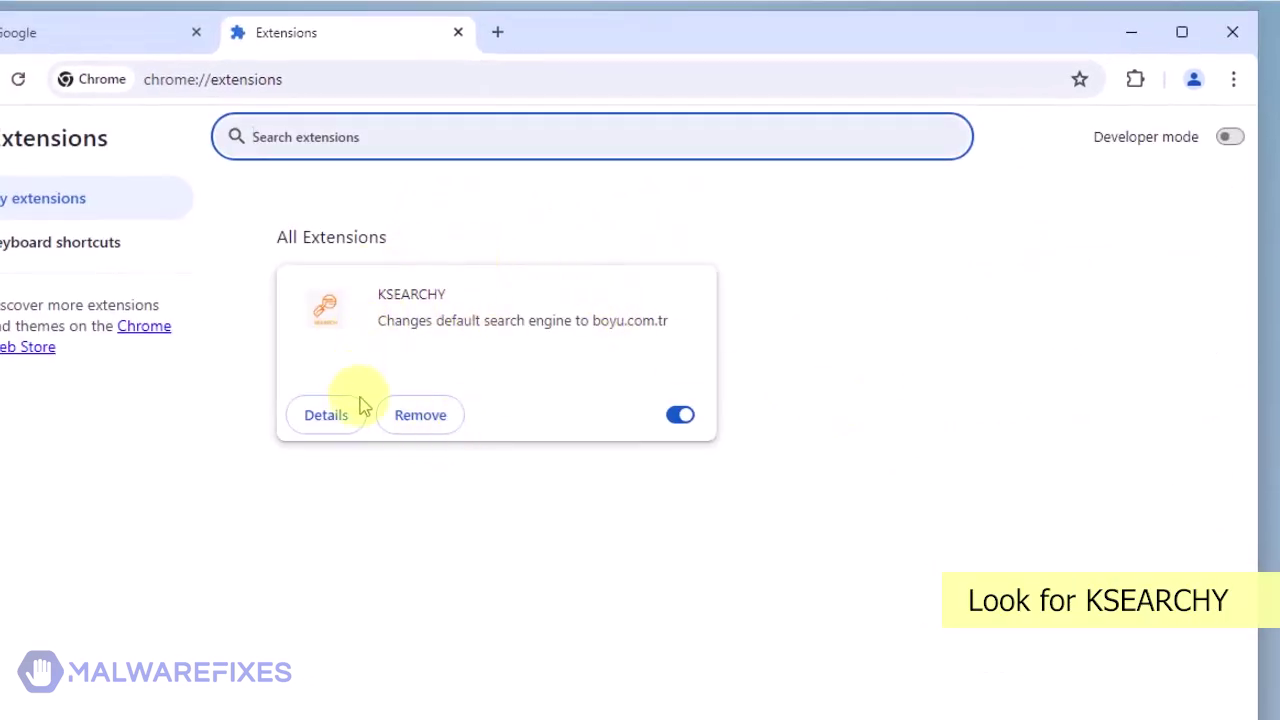
click(421, 418)
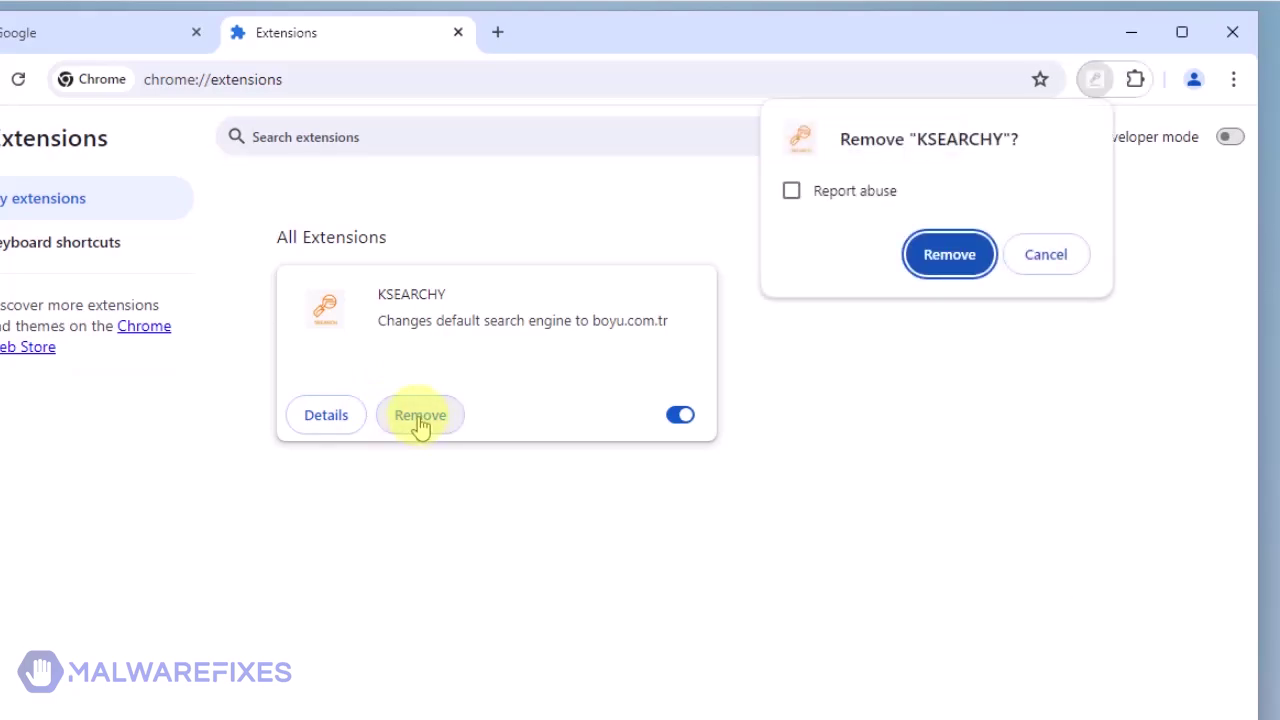
click(946, 260)
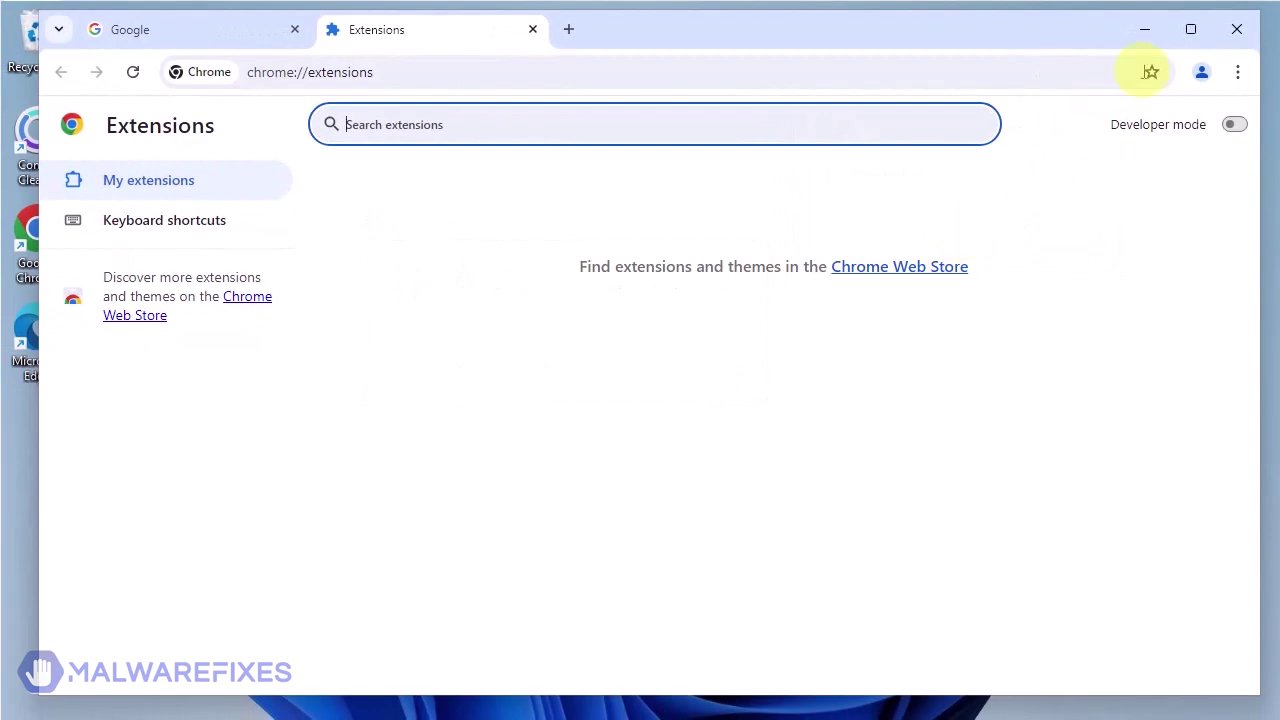
click(1234, 33)
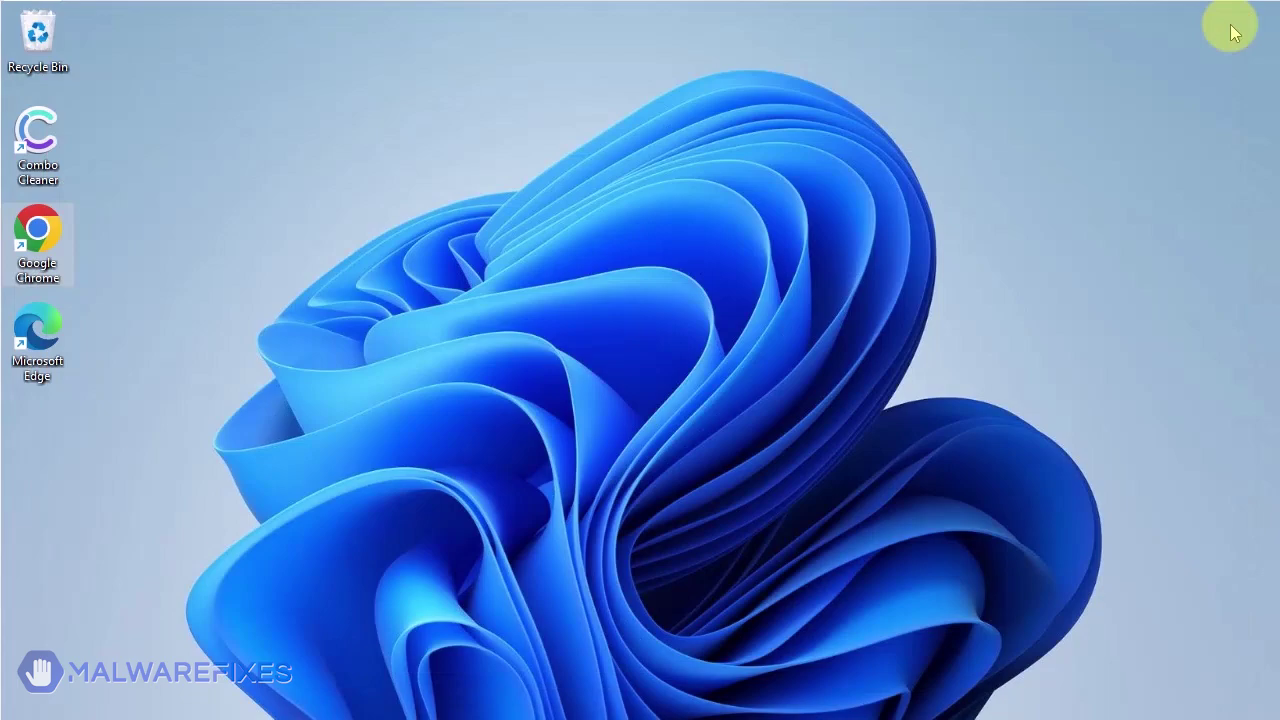